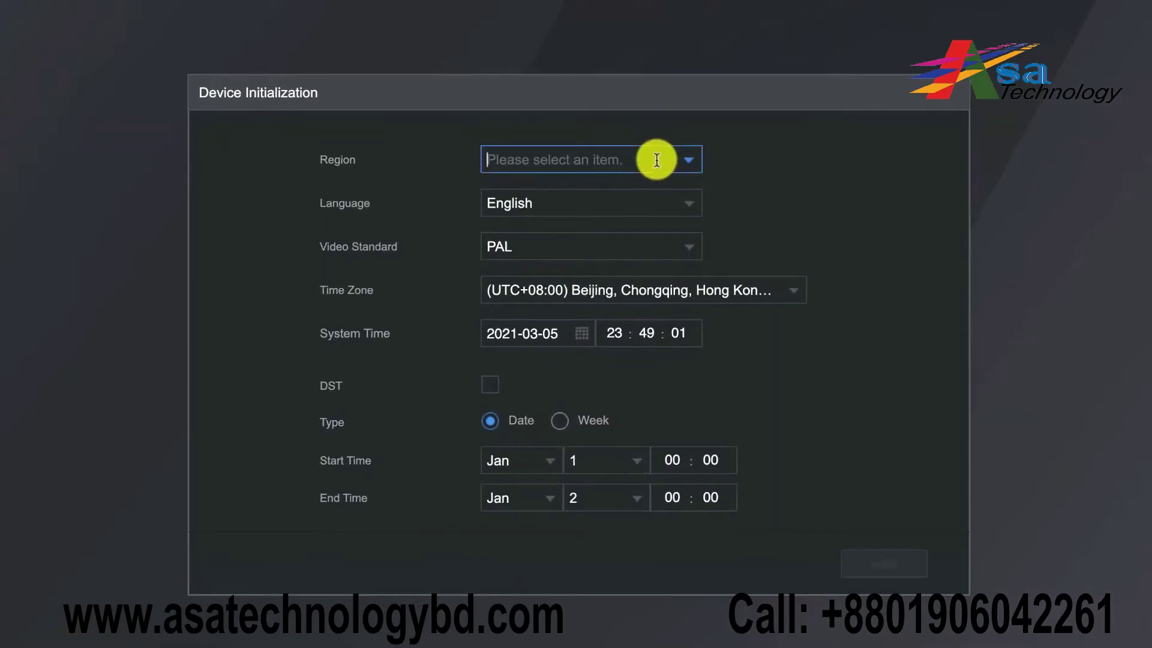
# Set the region to Greece and the interface language to English
pyautogui.write('Greec')
pyautogui.click(636, 187)
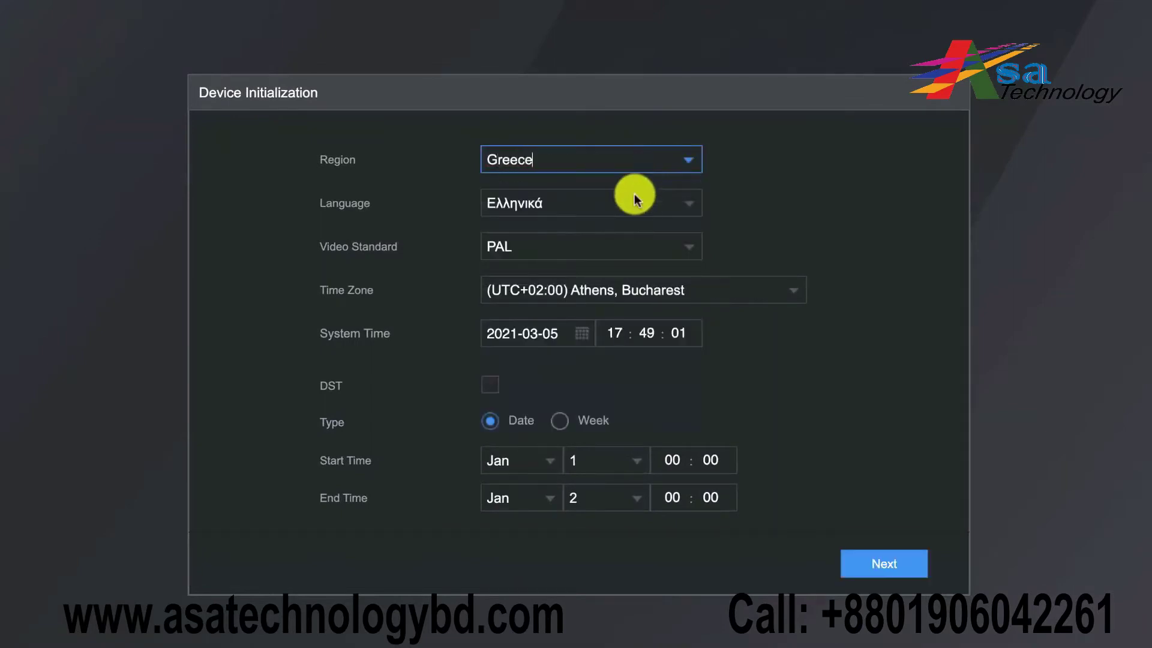
pyautogui.click(592, 203)
pyautogui.scroll(3, 592, 294)
pyautogui.scroll(5, 592, 294)
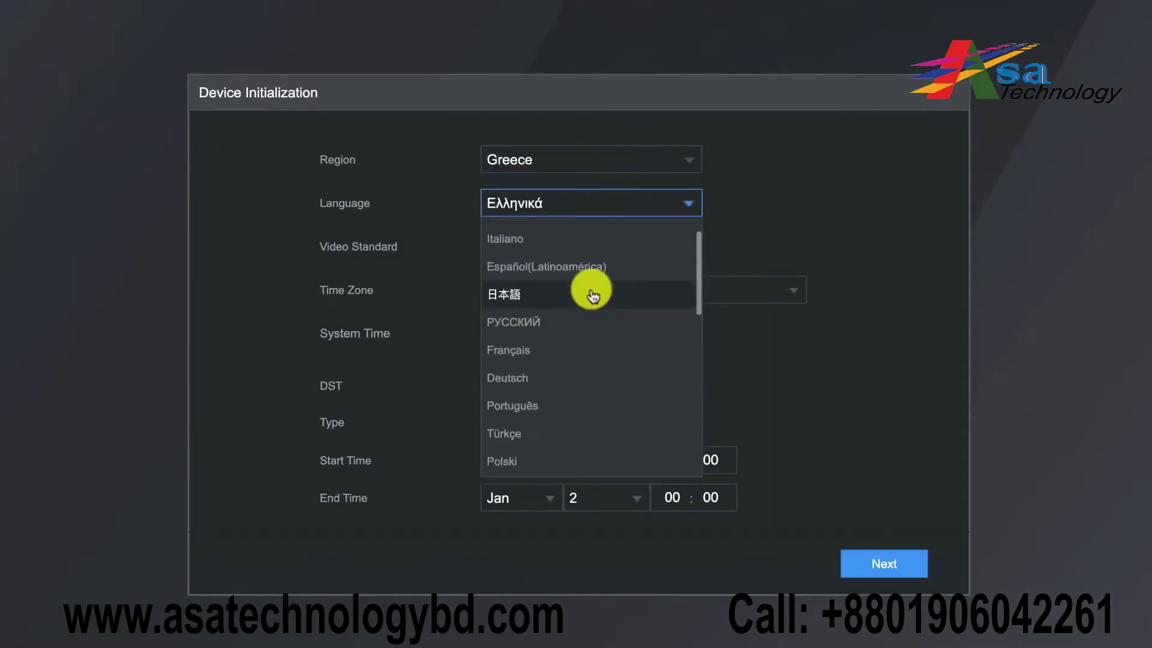
pyautogui.click(596, 233)
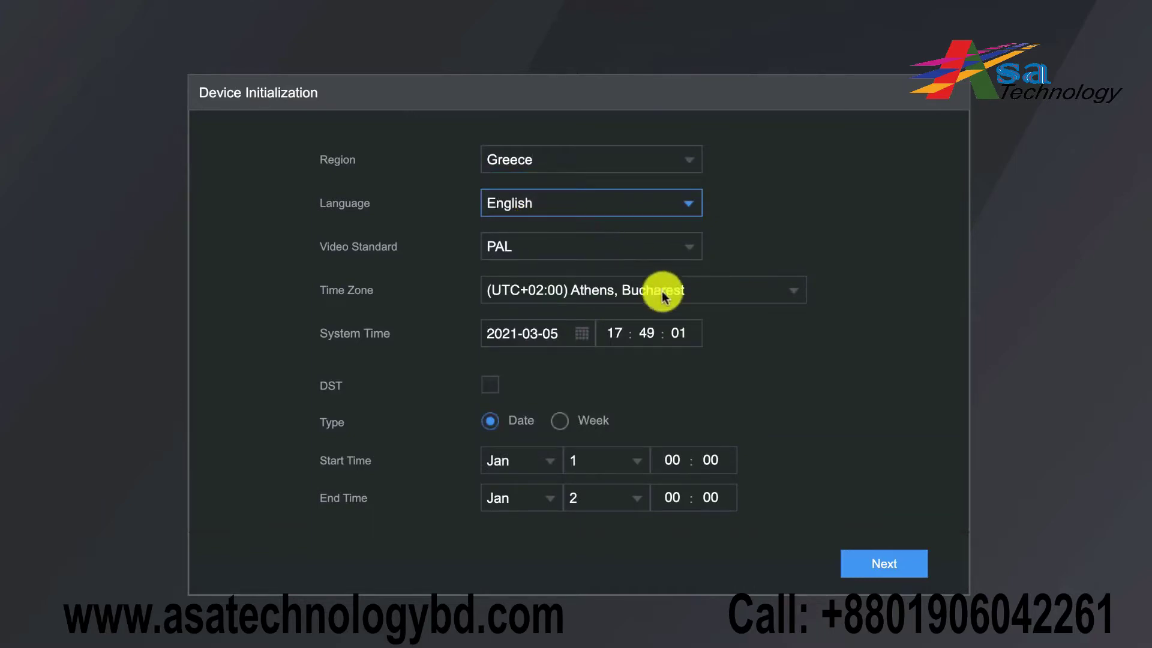
# Accept the licence agreement and continue to password setup
pyautogui.click(874, 570)
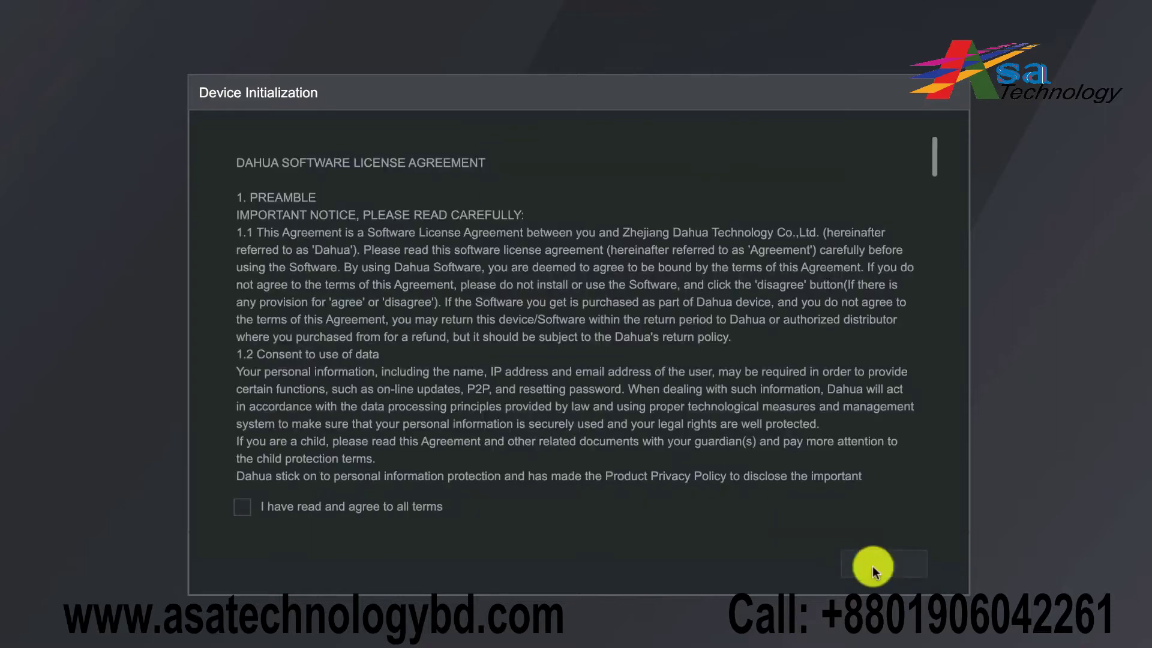
pyautogui.click(249, 511)
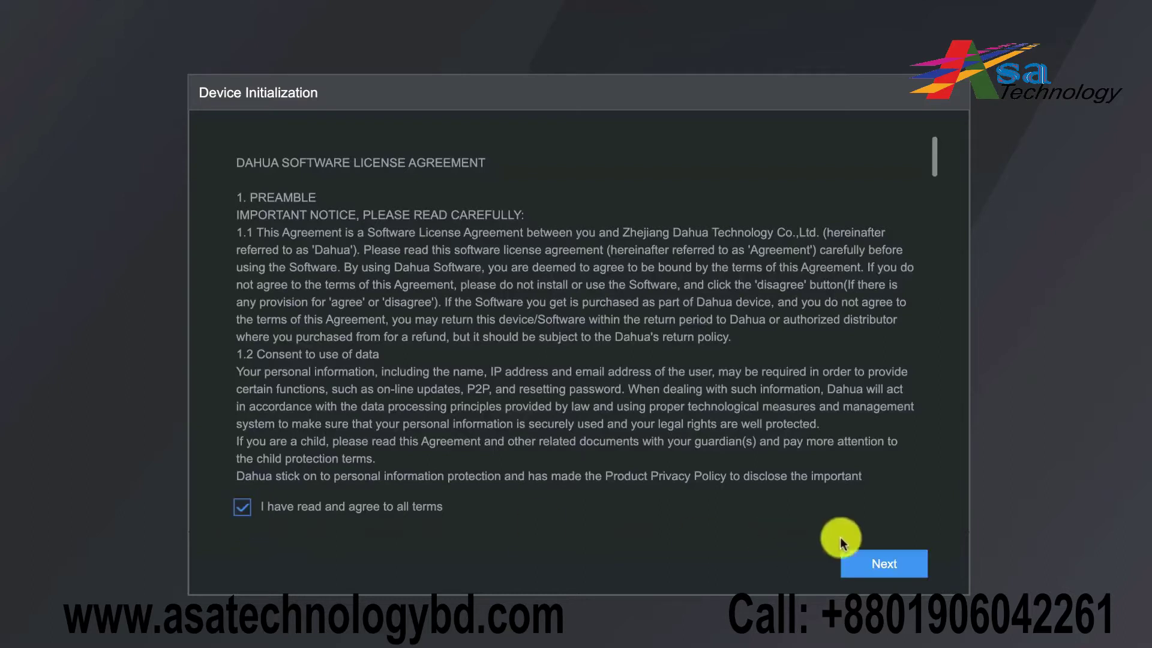
pyautogui.click(873, 562)
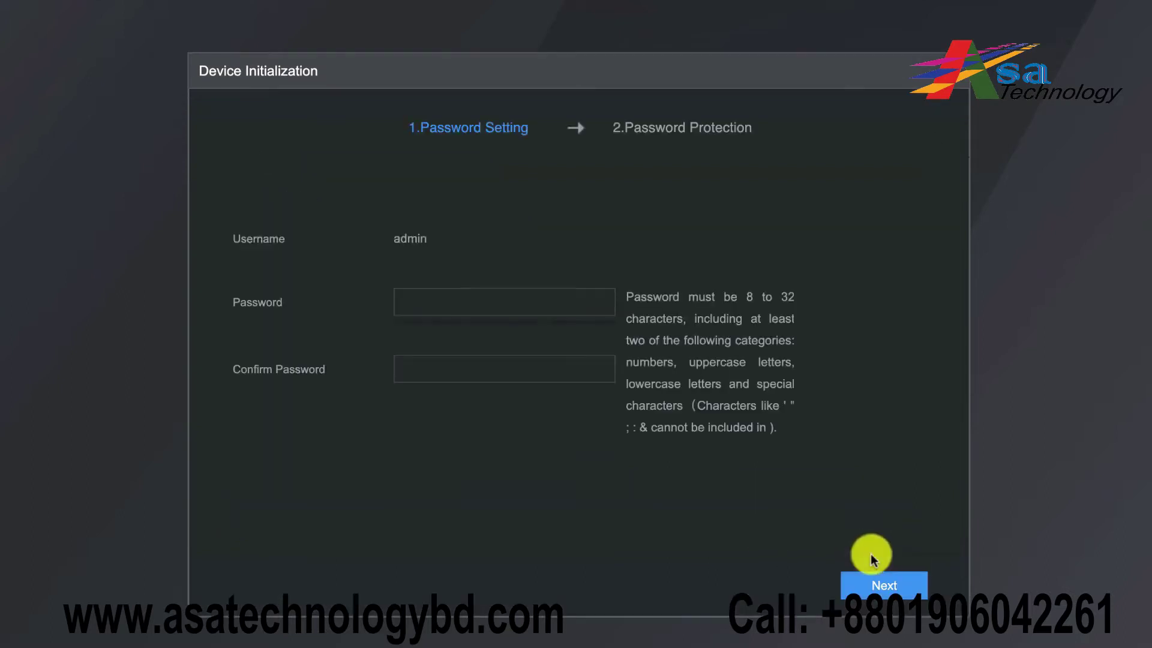
# Enter and confirm the admin password
pyautogui.click(522, 303)
pyautogui.write('a')
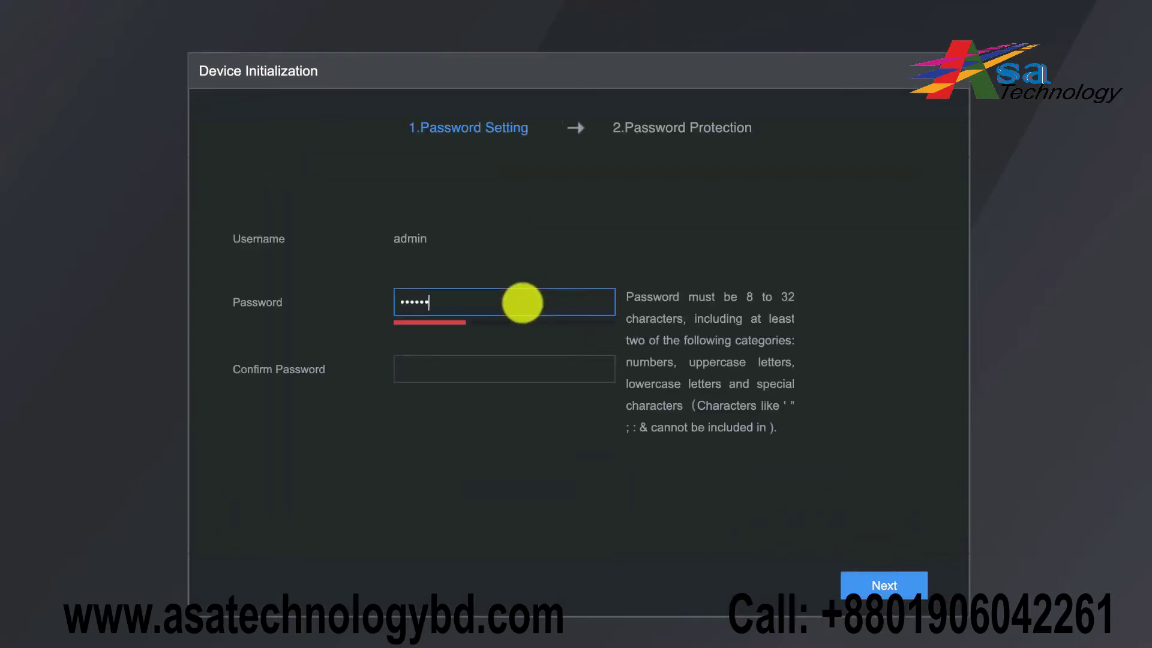
pyautogui.write('aaaaaaaaaaaaaaaaaaa')
pyautogui.click(505, 372)
pyautogui.write('aaa')
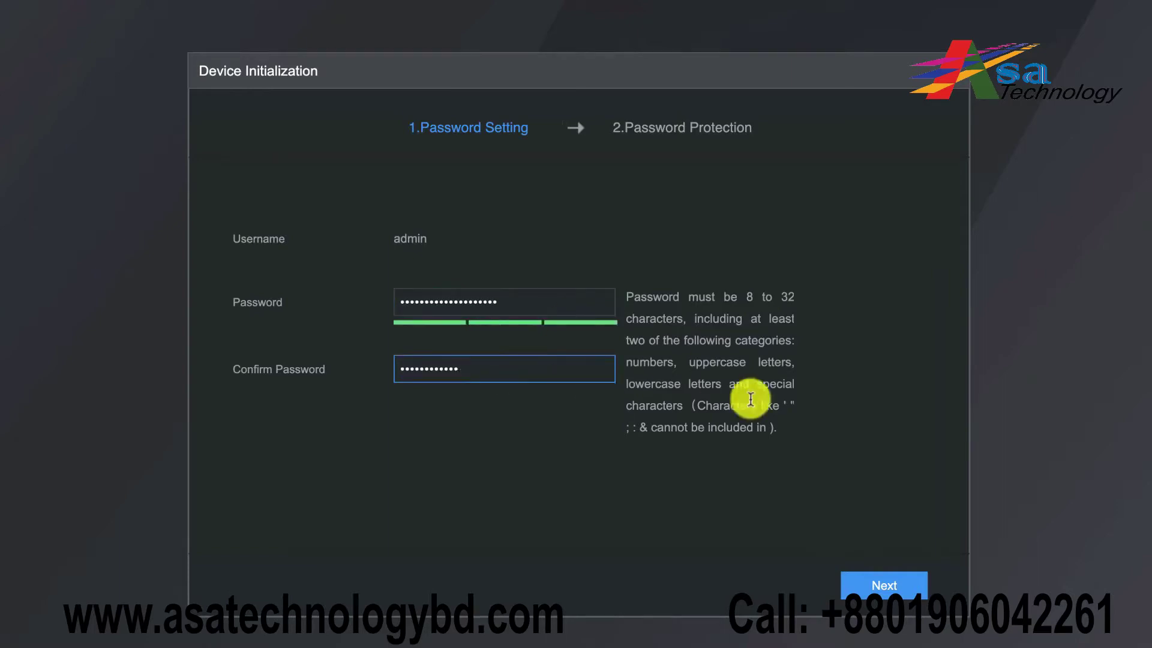
pyautogui.click(862, 584)
# Add a reserved recovery e-mail address, turn off security questions, and finish initialization
pyautogui.click(419, 184)
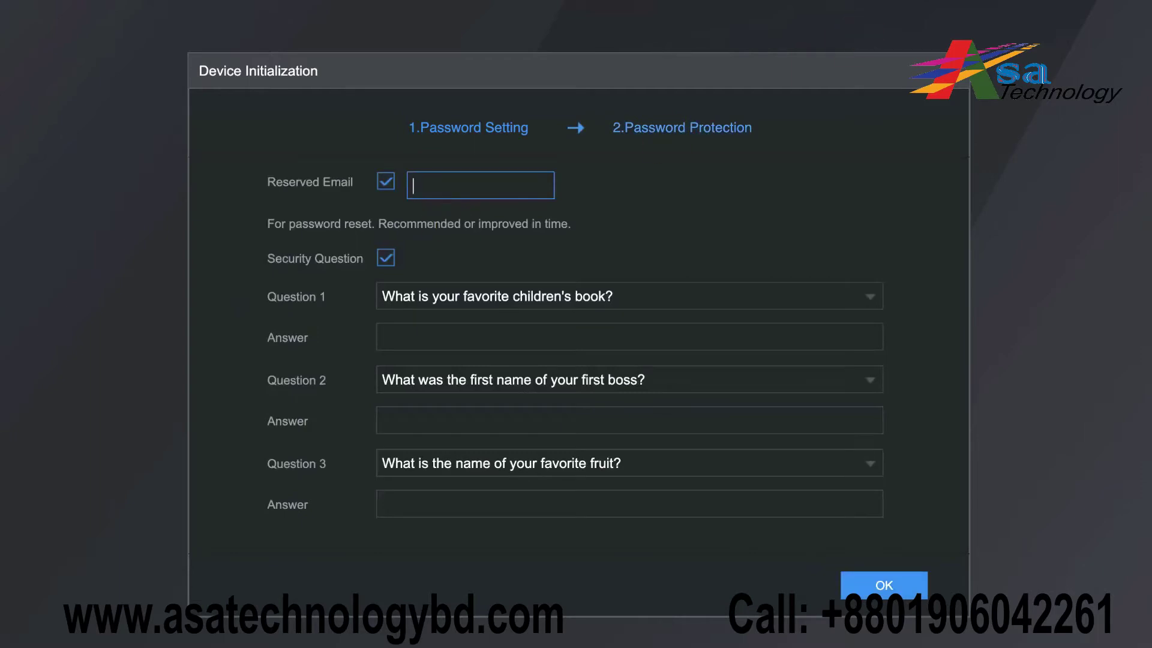
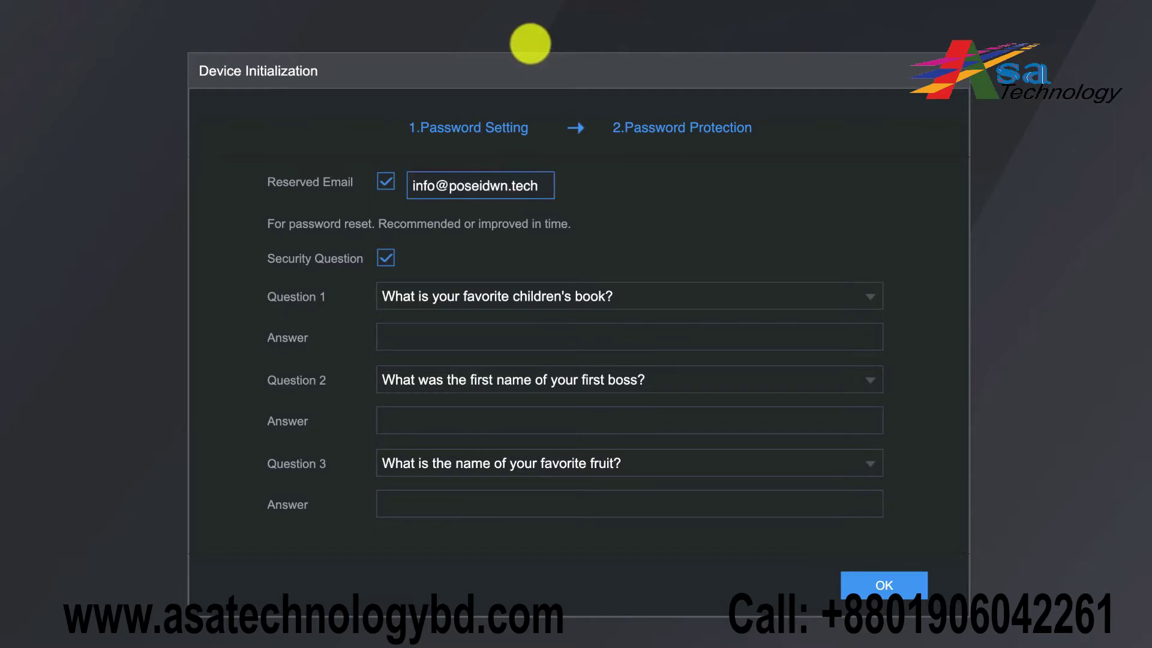
pyautogui.click(384, 257)
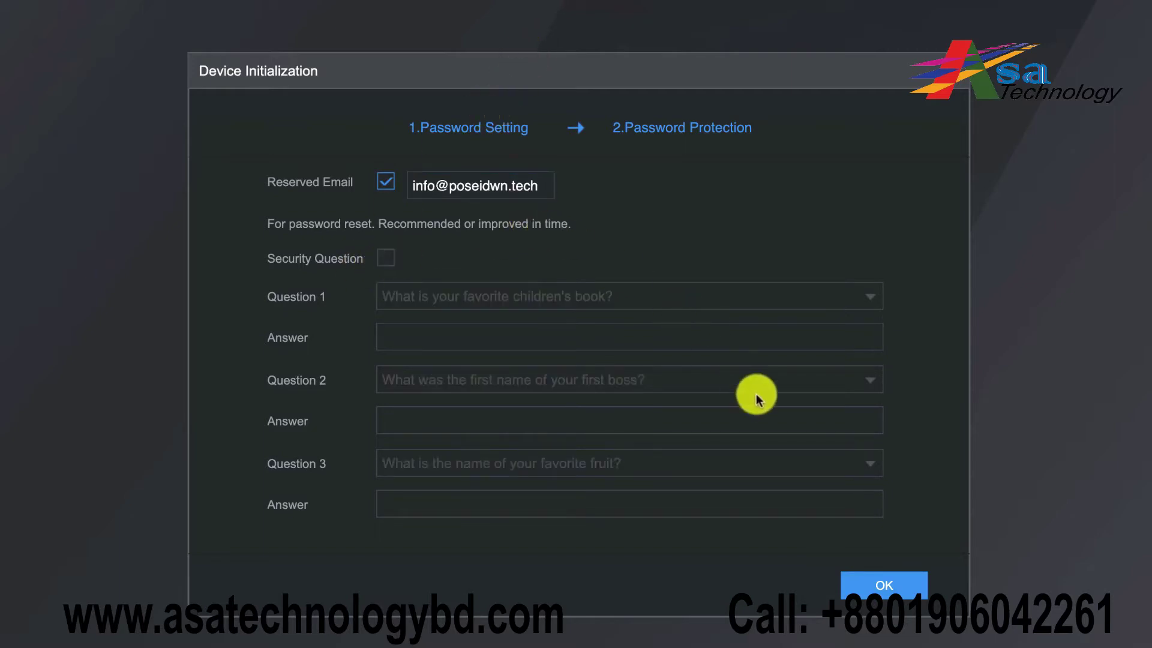
pyautogui.click(859, 591)
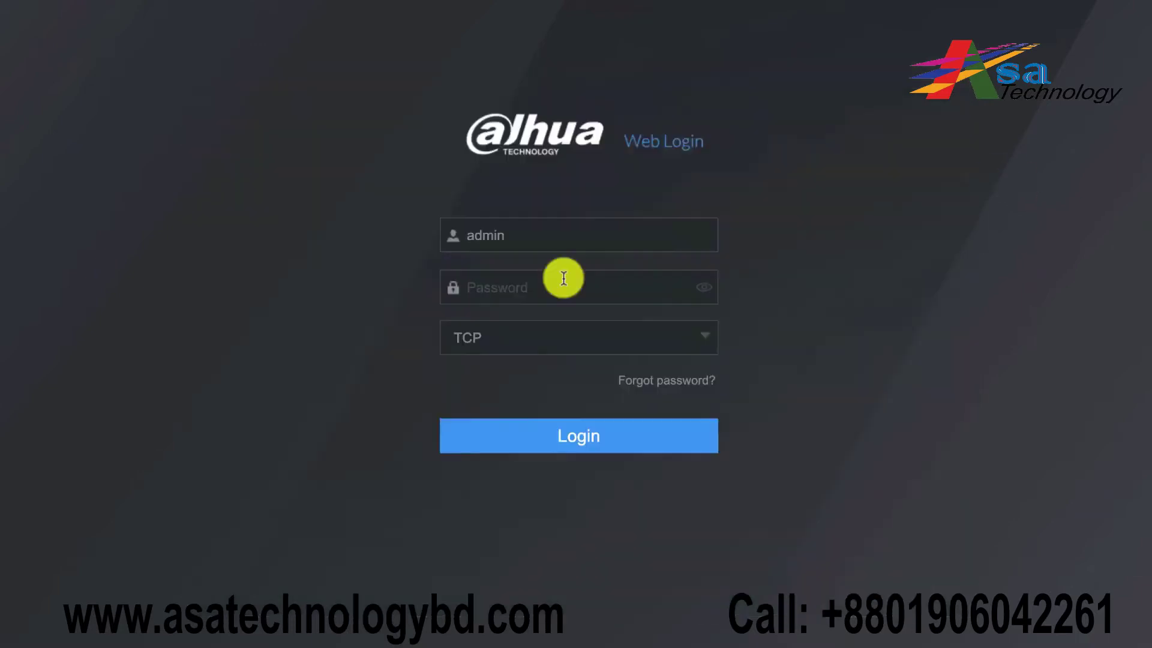
# Log in as admin and go to SETTING > NETWORK for NIC1
pyautogui.click(557, 280)
pyautogui.write('a')
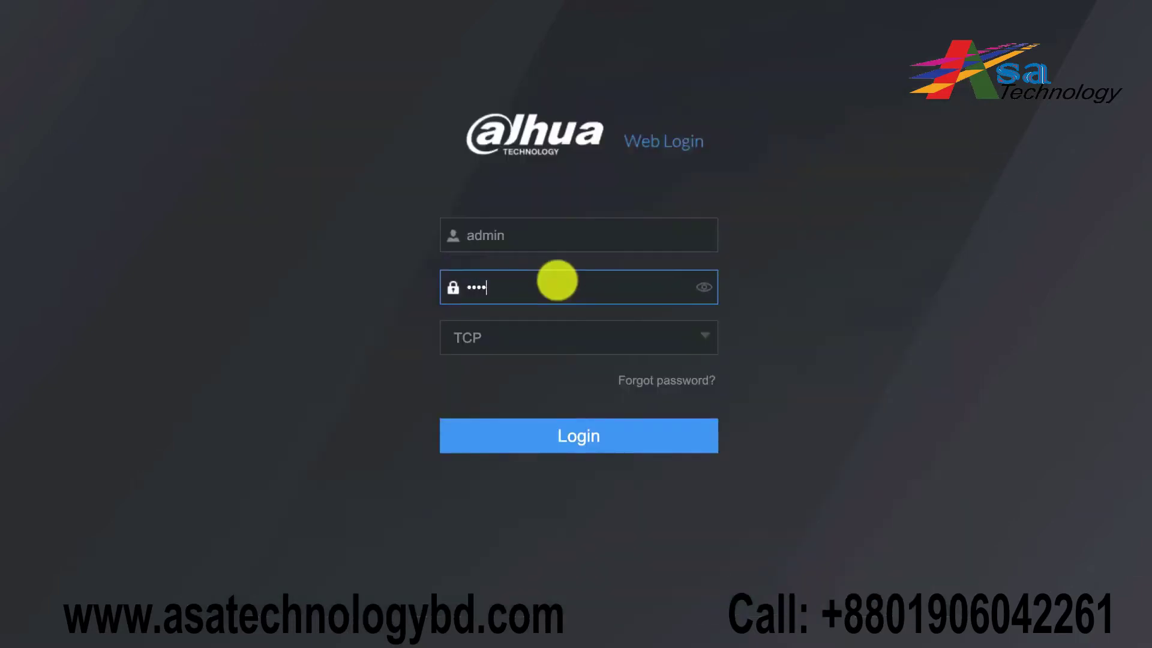
pyautogui.click(631, 421)
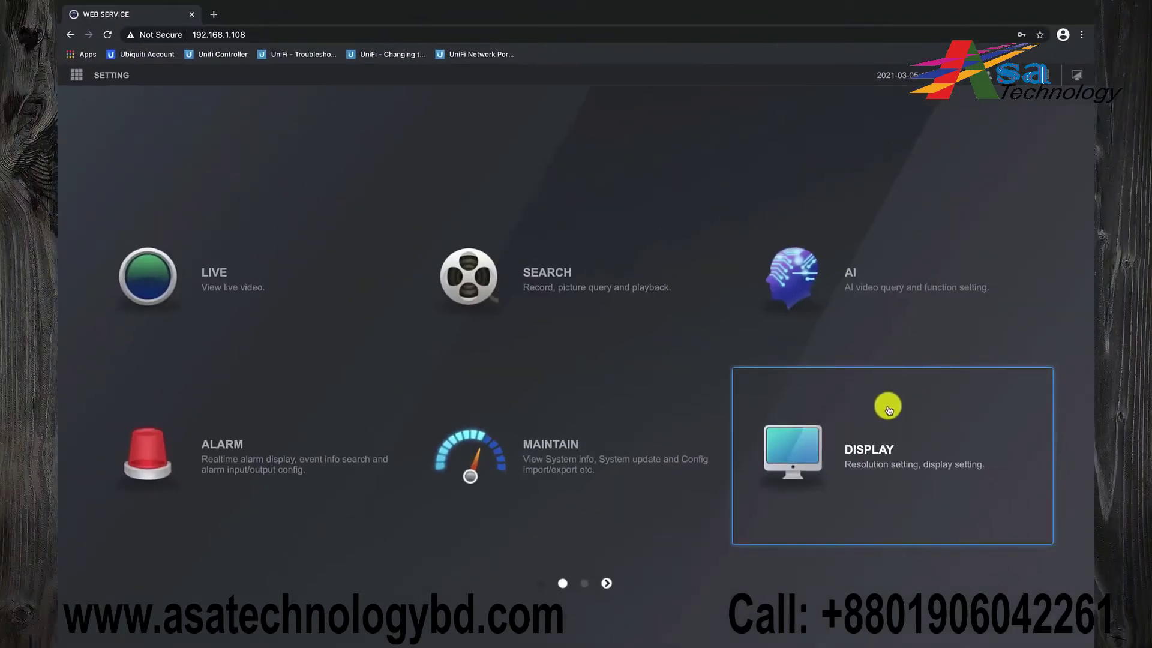
pyautogui.click(114, 76)
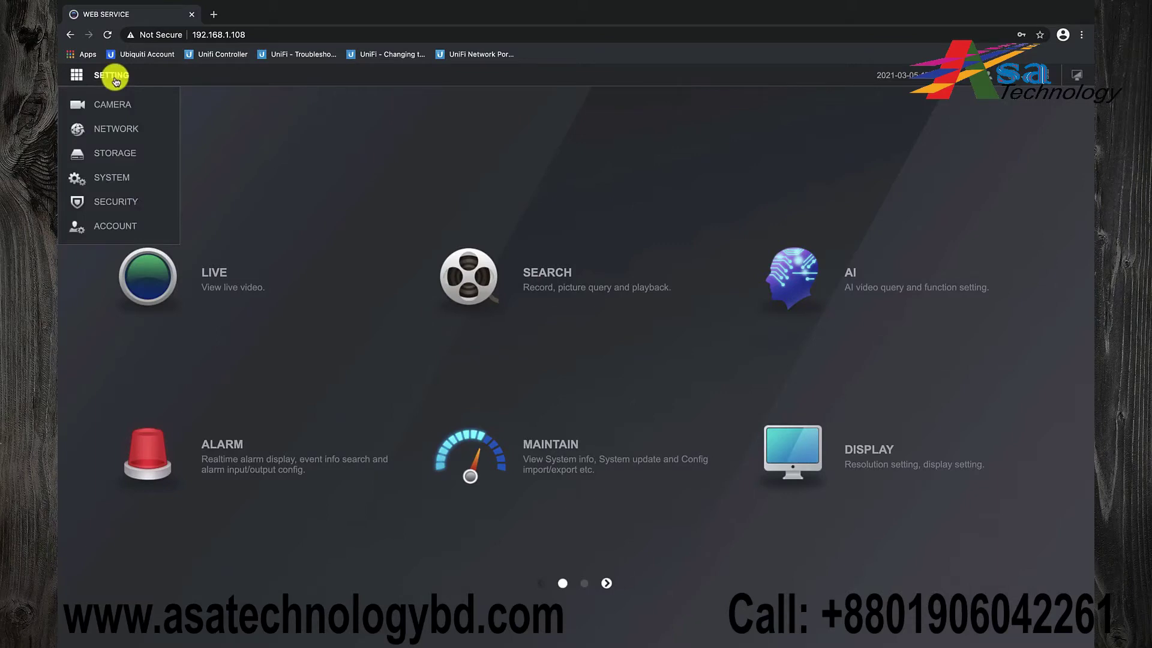
pyautogui.click(114, 128)
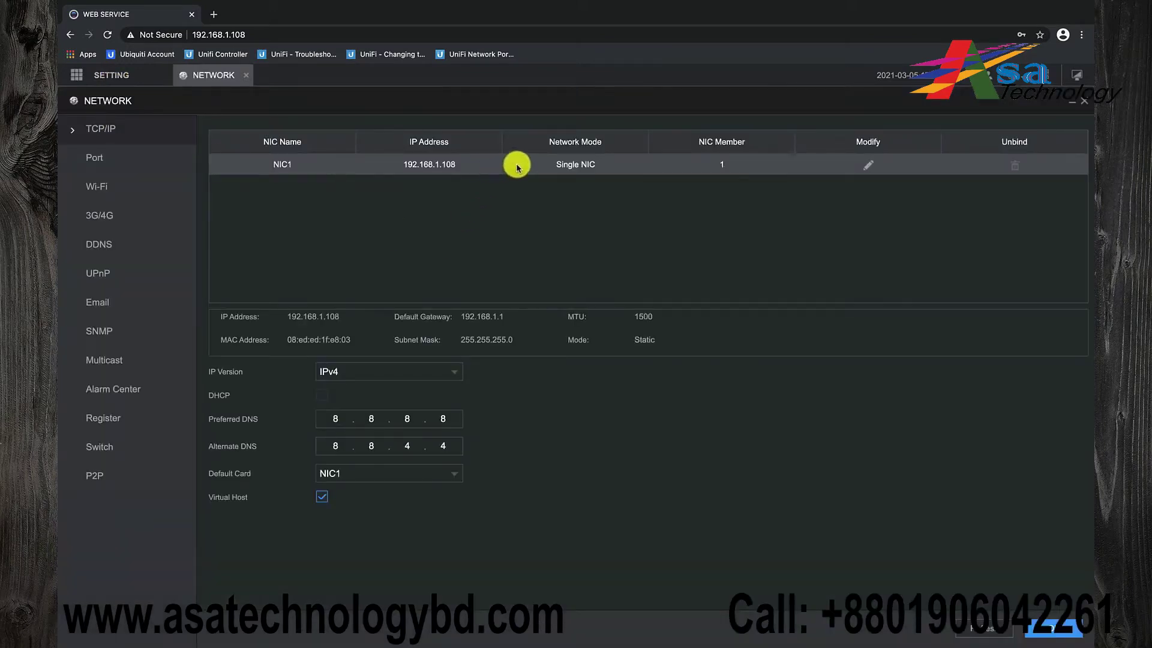
# Give NIC1 IP 10.0.0.182 and gateway 10.0.0.1, and save
pyautogui.click(869, 167)
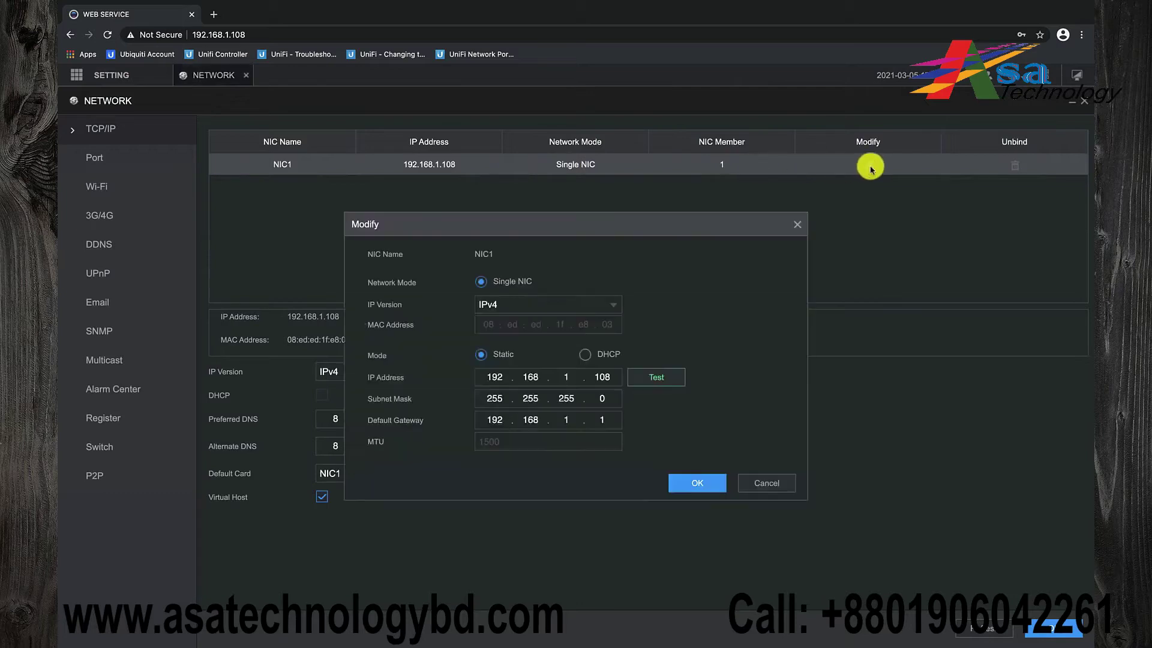
pyautogui.doubleClick(480, 378)
pyautogui.write('10.0.0.182')
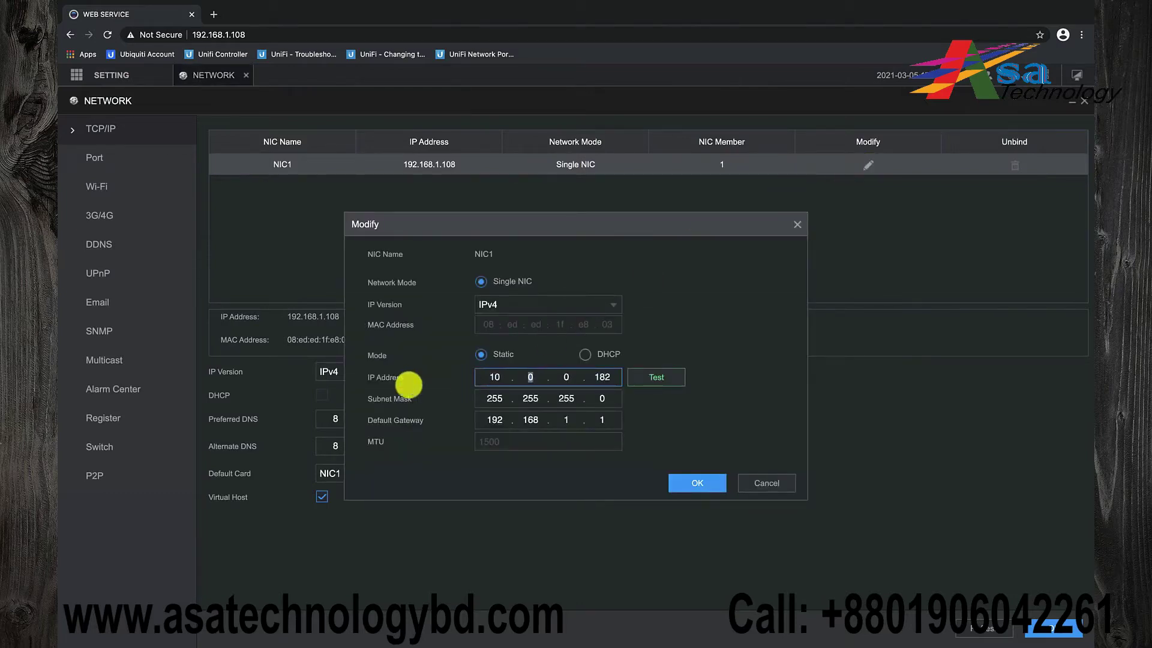
pyautogui.doubleClick(494, 419)
pyautogui.write('10.0.0')
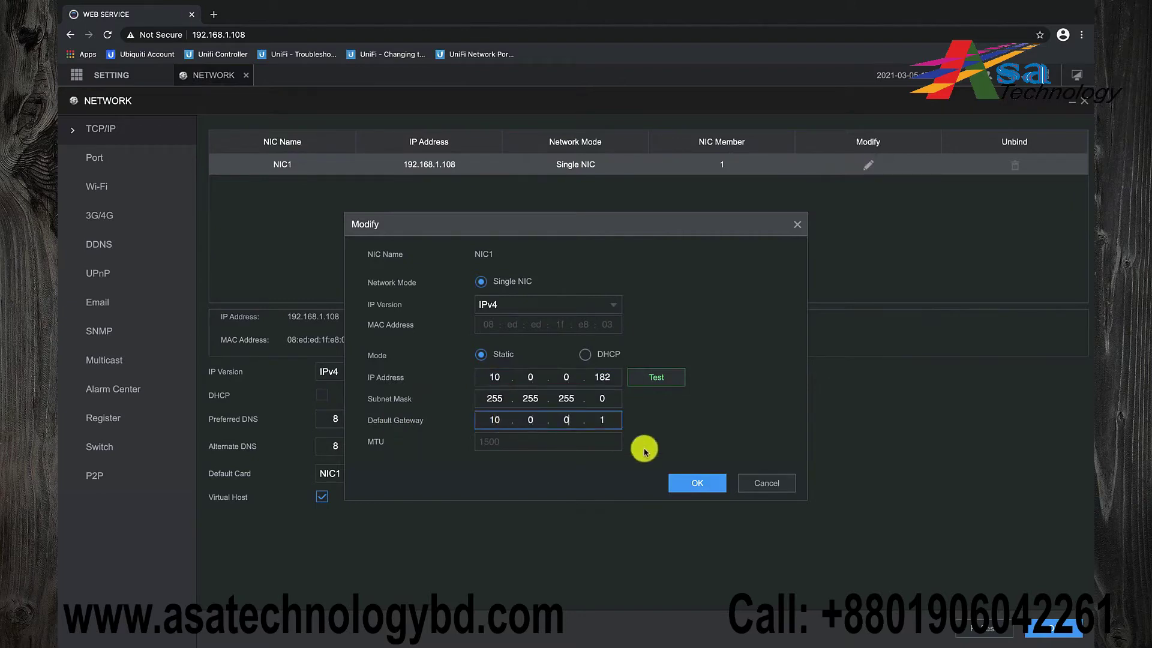
pyautogui.click(694, 485)
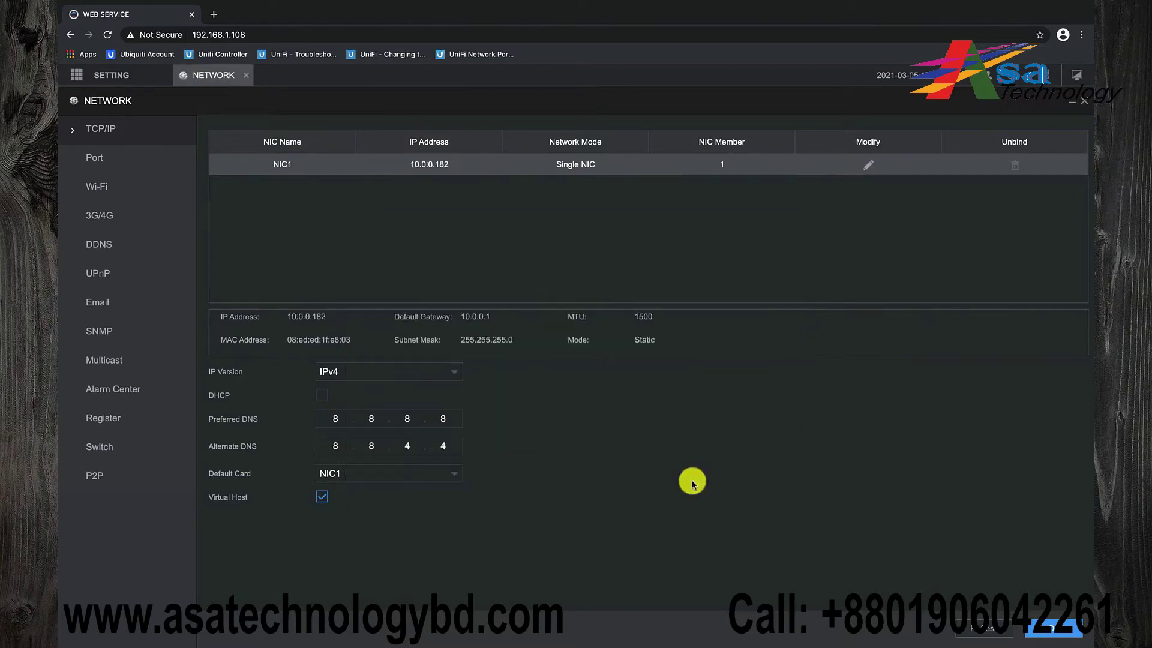
pyautogui.click(1051, 634)
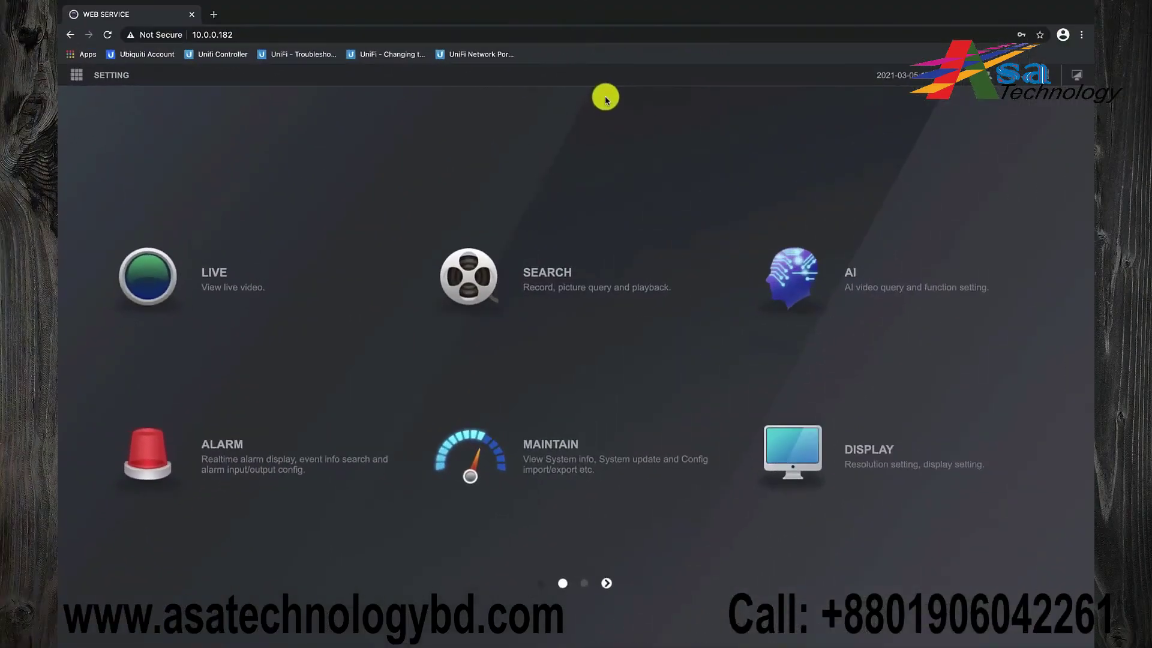
# Review the Camera List devices and filter to Not Initialized cameras
pyautogui.click(108, 76)
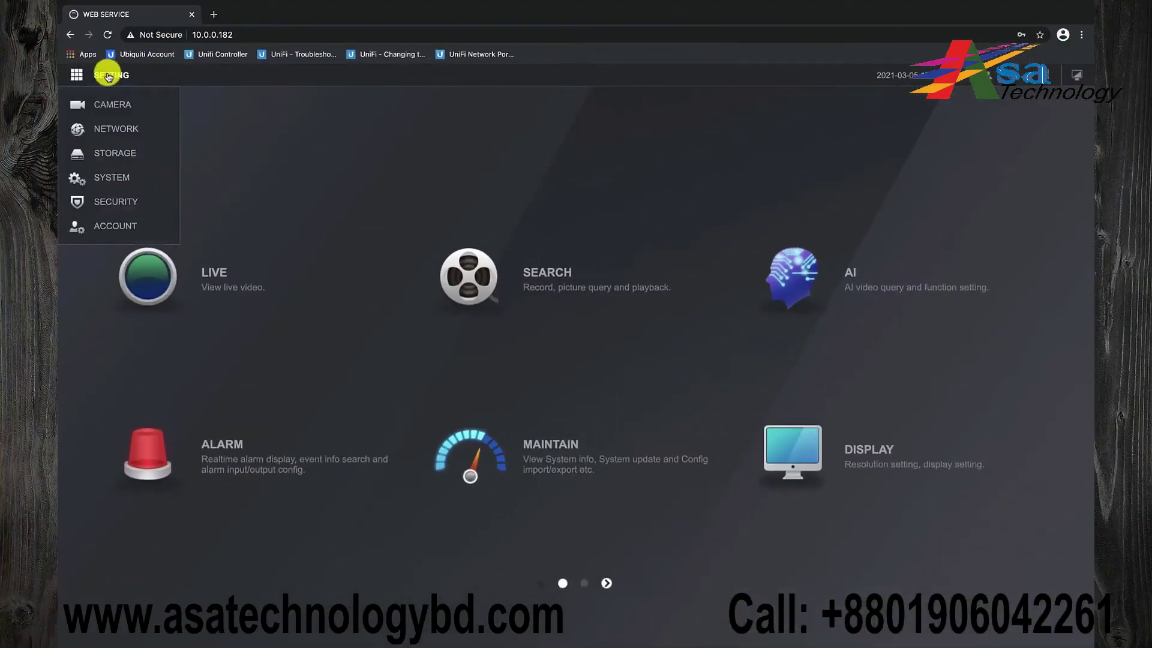
pyautogui.click(107, 104)
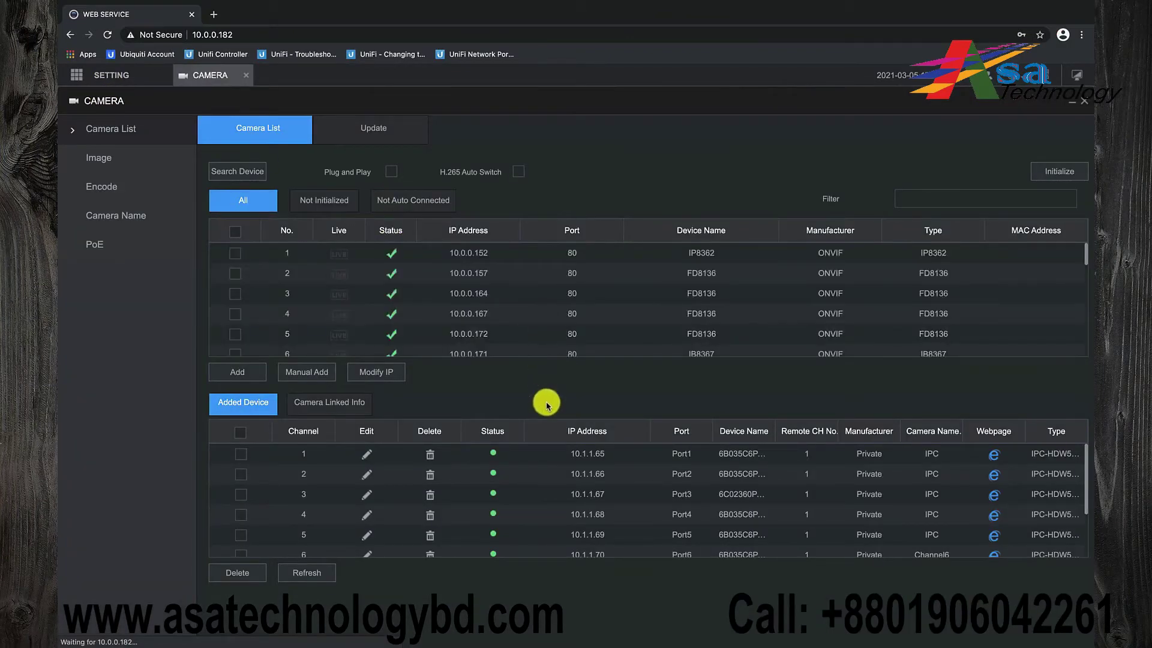
pyautogui.scroll(-3, 607, 471)
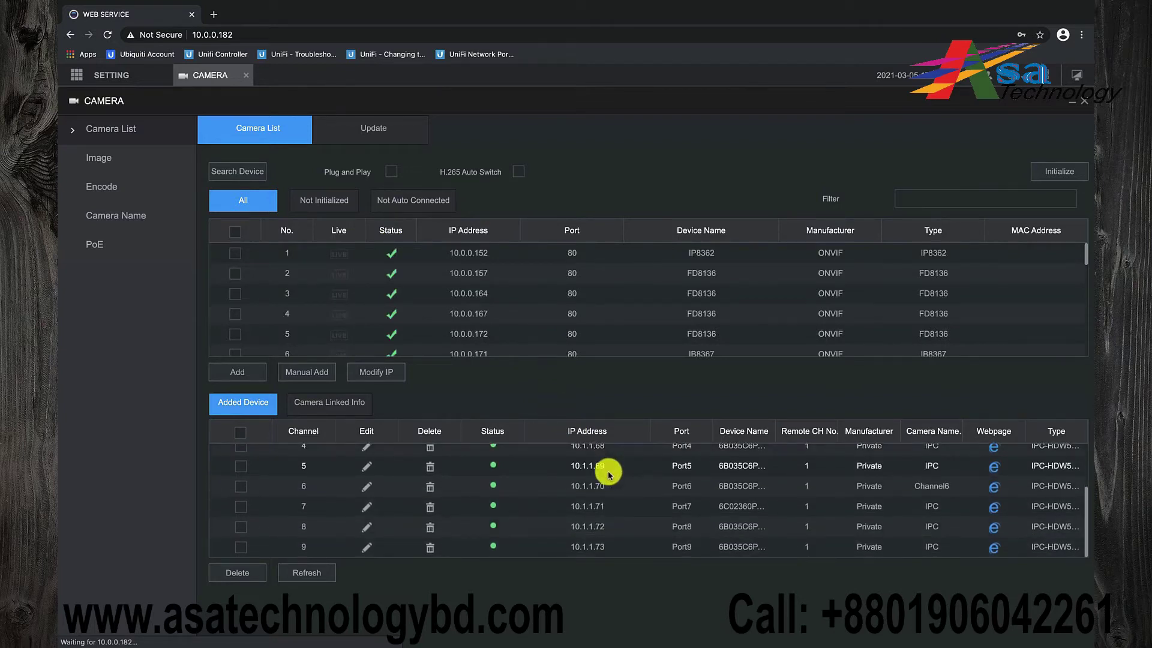
pyautogui.scroll(2, 608, 474)
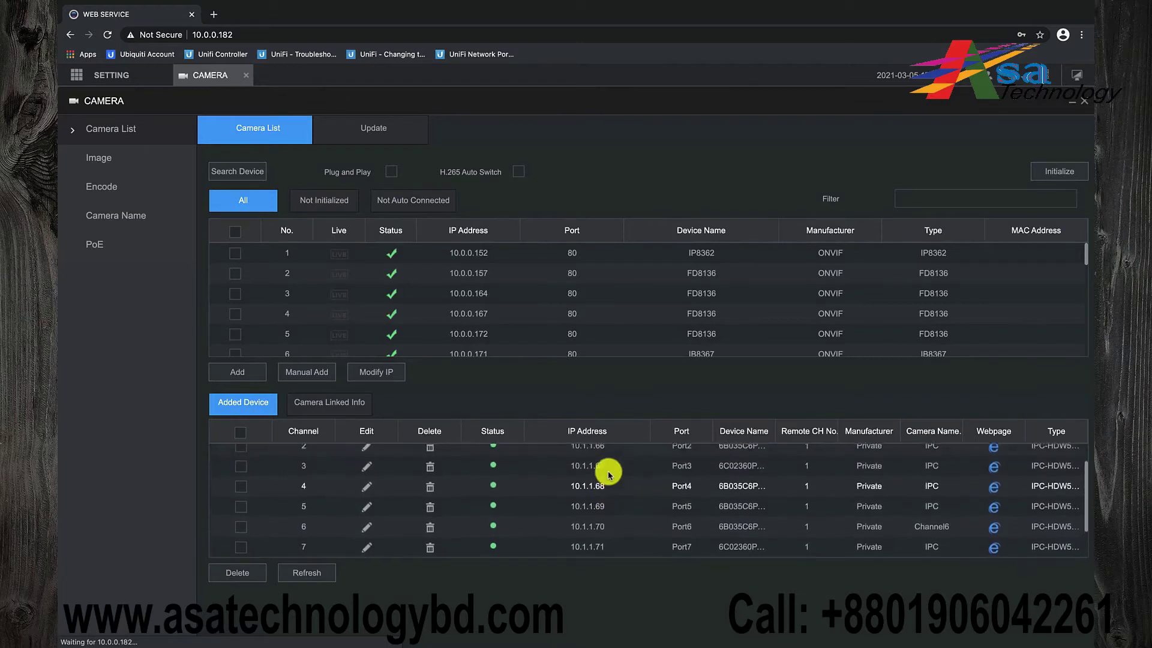
pyautogui.scroll(1, 609, 474)
pyautogui.scroll(1, 608, 474)
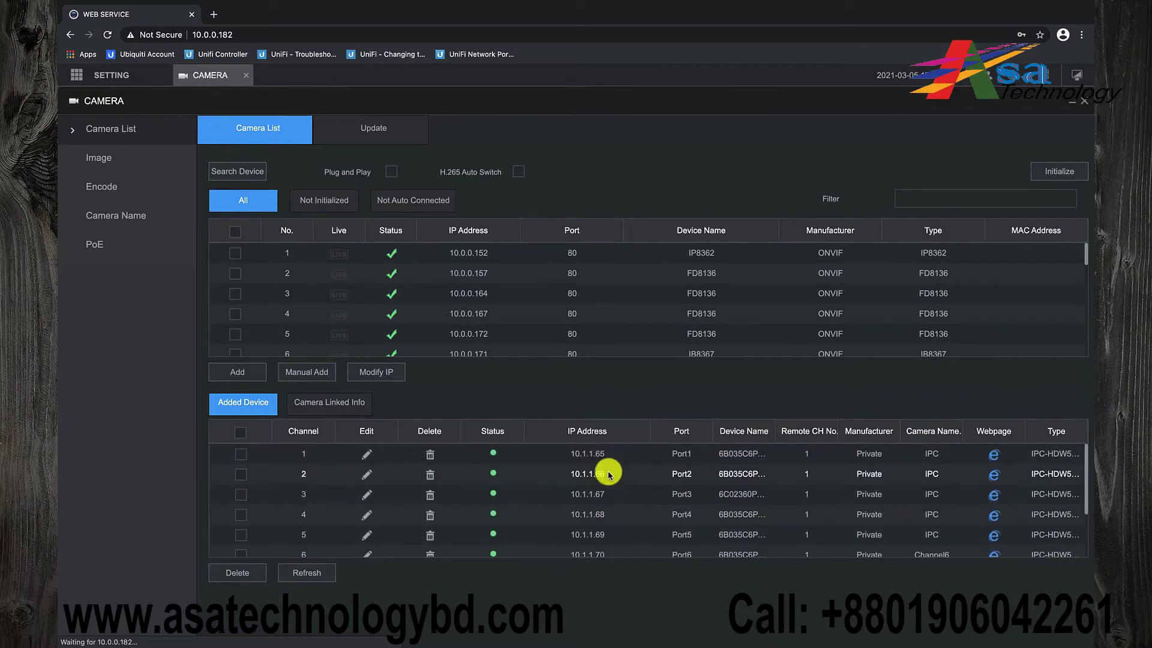
pyautogui.scroll(-5, 612, 275)
pyautogui.scroll(-3, 614, 277)
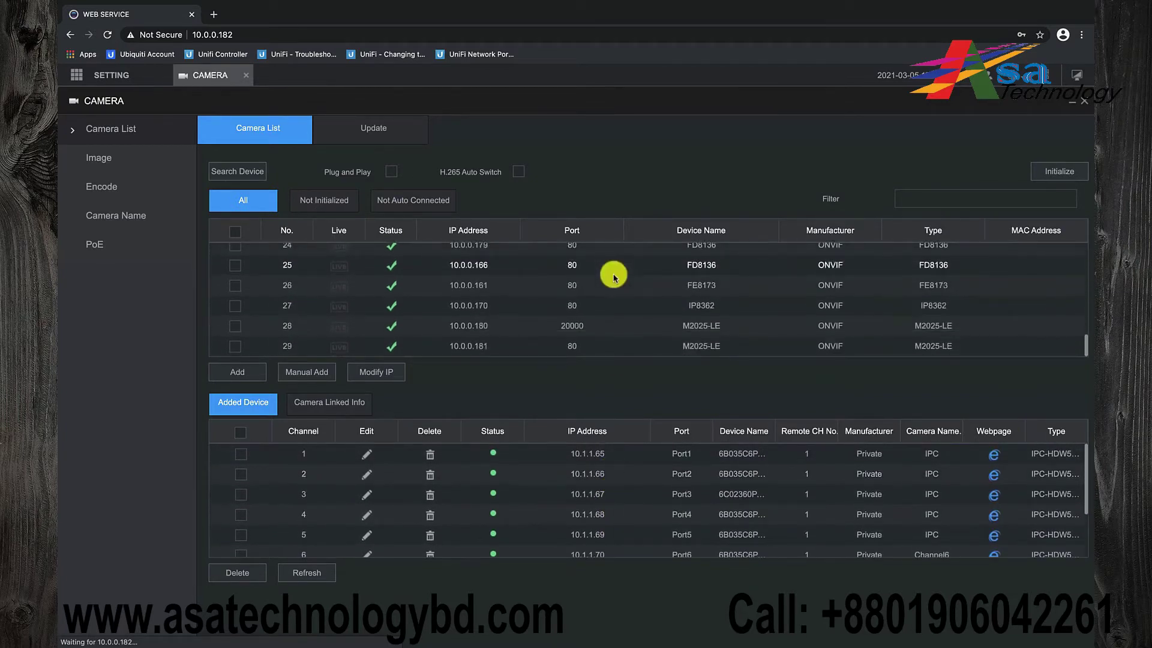
pyautogui.click(349, 209)
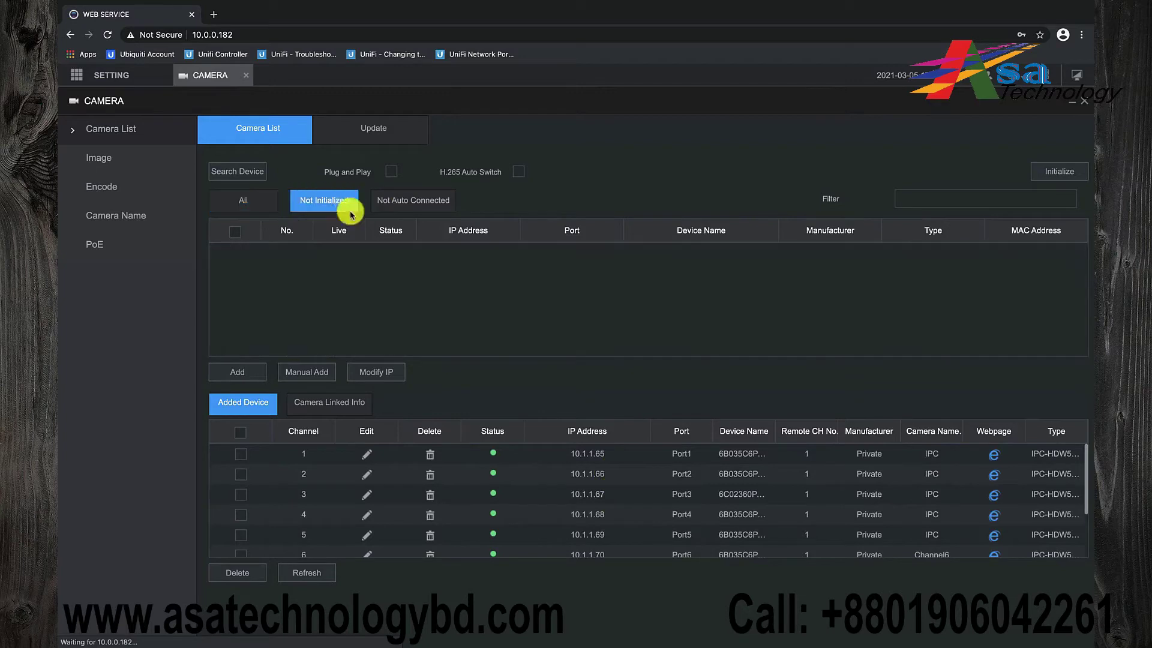
# Rename CAM 1–5 to Storage C-1, Storage F, Storage, Storage C-2 and Out P-1
pyautogui.click(141, 220)
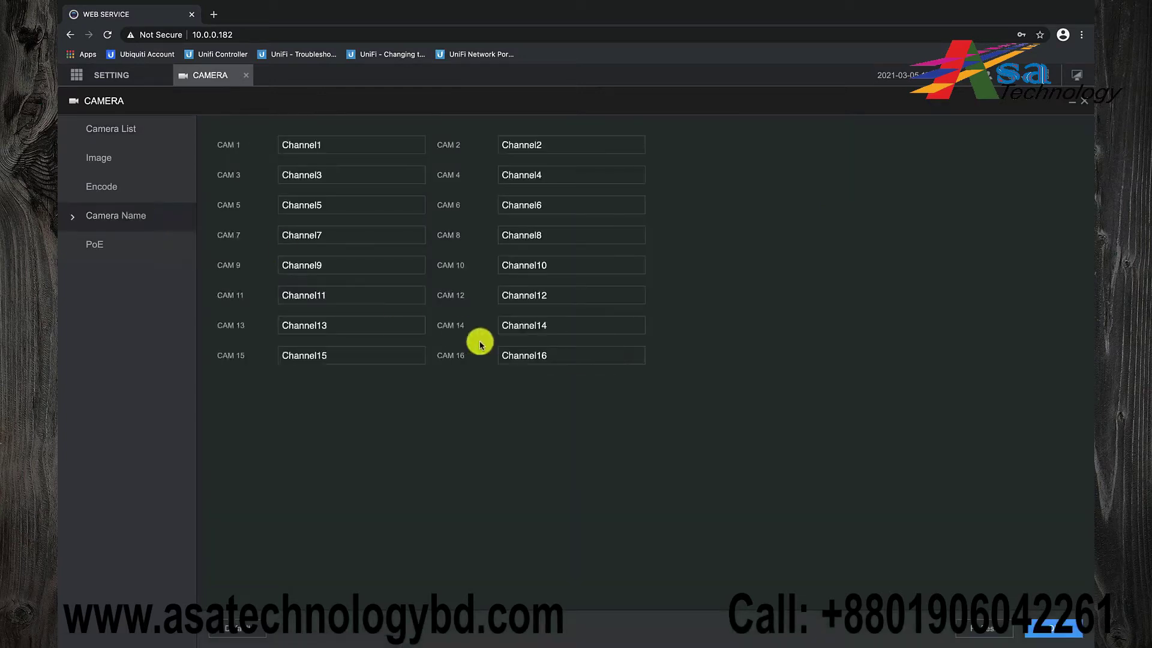
pyautogui.doubleClick(337, 147)
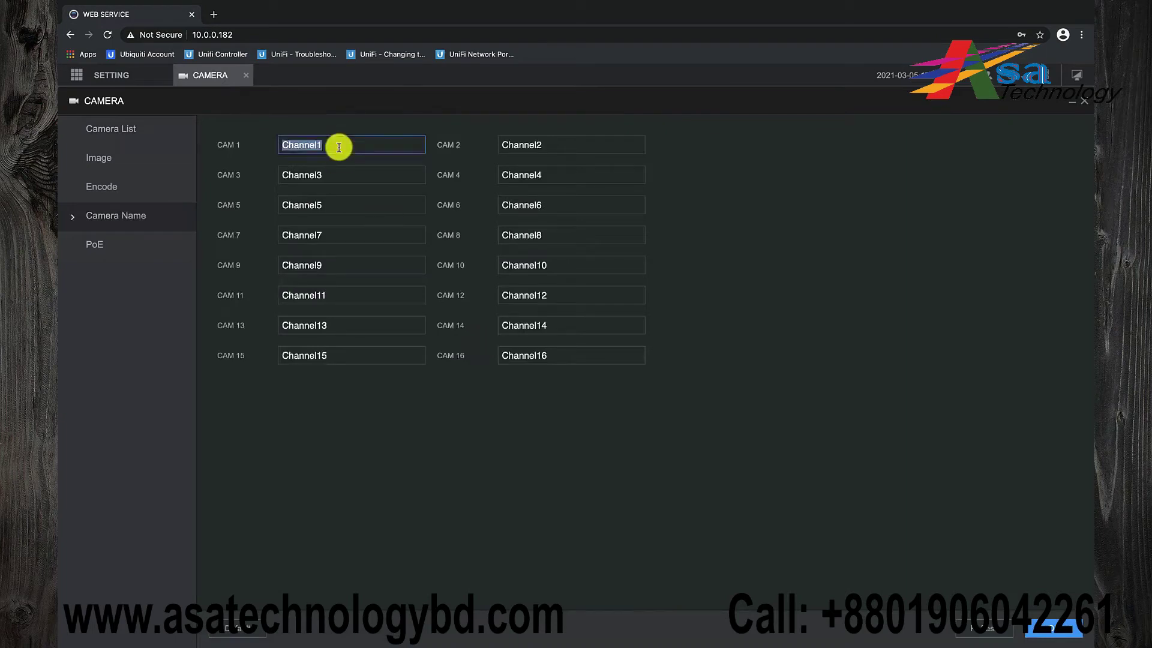
pyautogui.write('Storage C-1')
pyautogui.doubleClick(560, 144)
pyautogui.write('Storage F')
pyautogui.doubleClick(377, 179)
pyautogui.write('Storage')
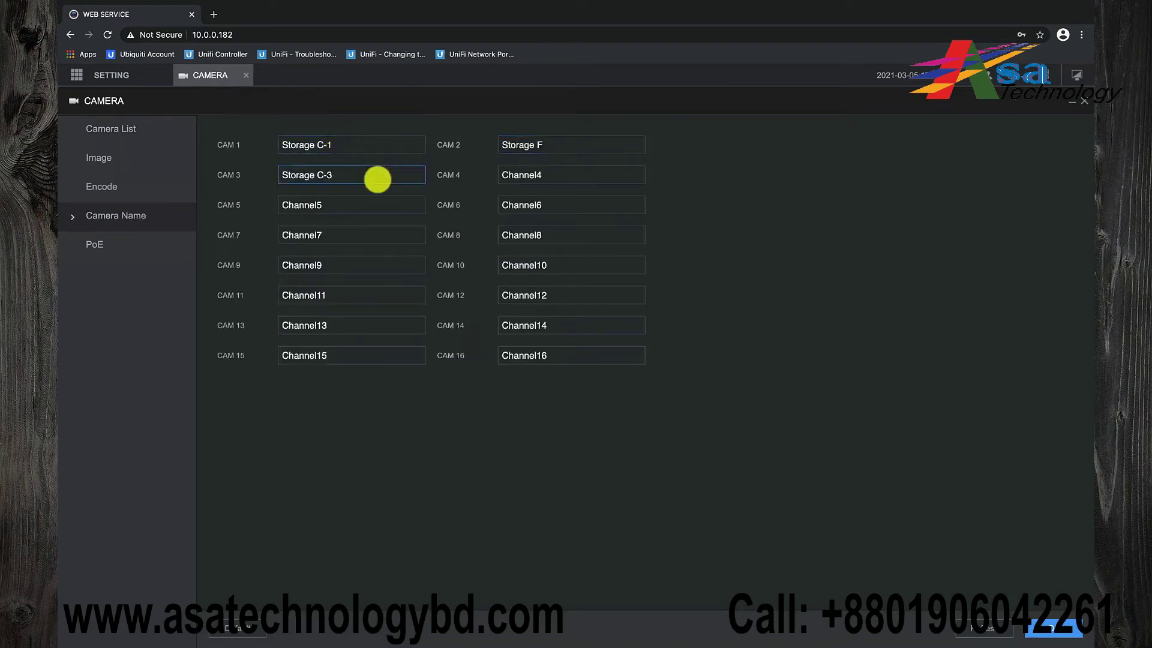
pyautogui.doubleClick(558, 177)
pyautogui.write('Storage C-2')
pyautogui.doubleClick(362, 206)
pyautogui.write('Out P-1')
# Rename CAM 6–9 to Out P-2, Storage A, Out C and Storage E, and save
pyautogui.doubleClick(581, 201)
pyautogui.write('Out P-2')
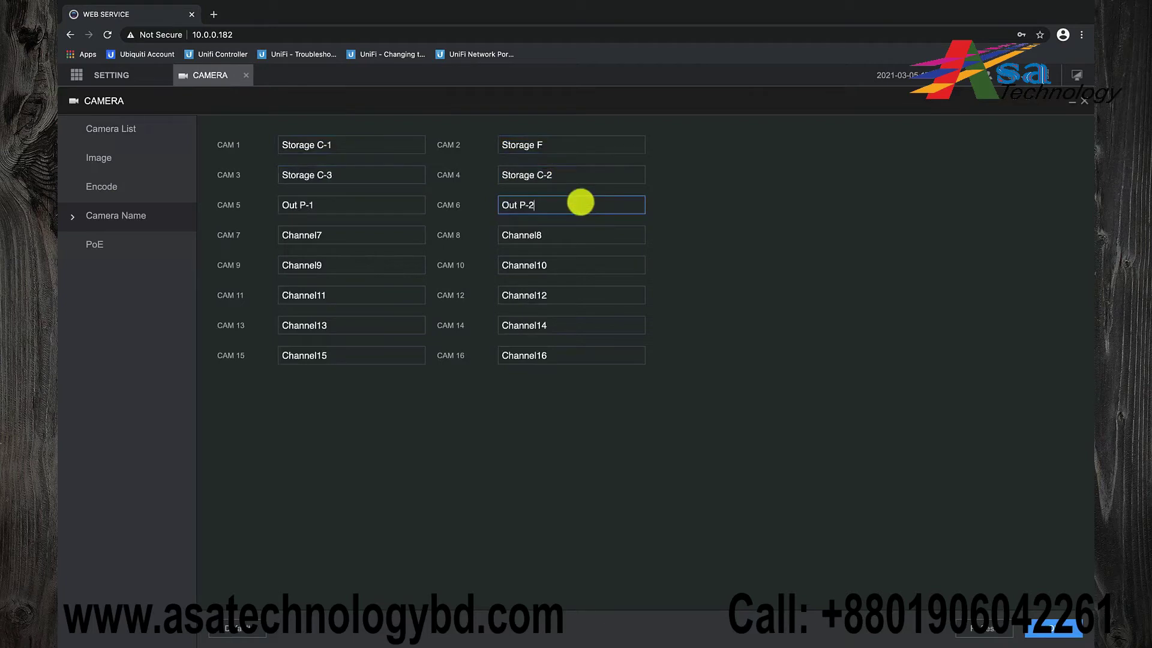
pyautogui.doubleClick(372, 233)
pyautogui.write('Storage A')
pyautogui.doubleClick(521, 234)
pyautogui.write('Out C')
pyautogui.doubleClick(359, 266)
pyautogui.write('Storage E')
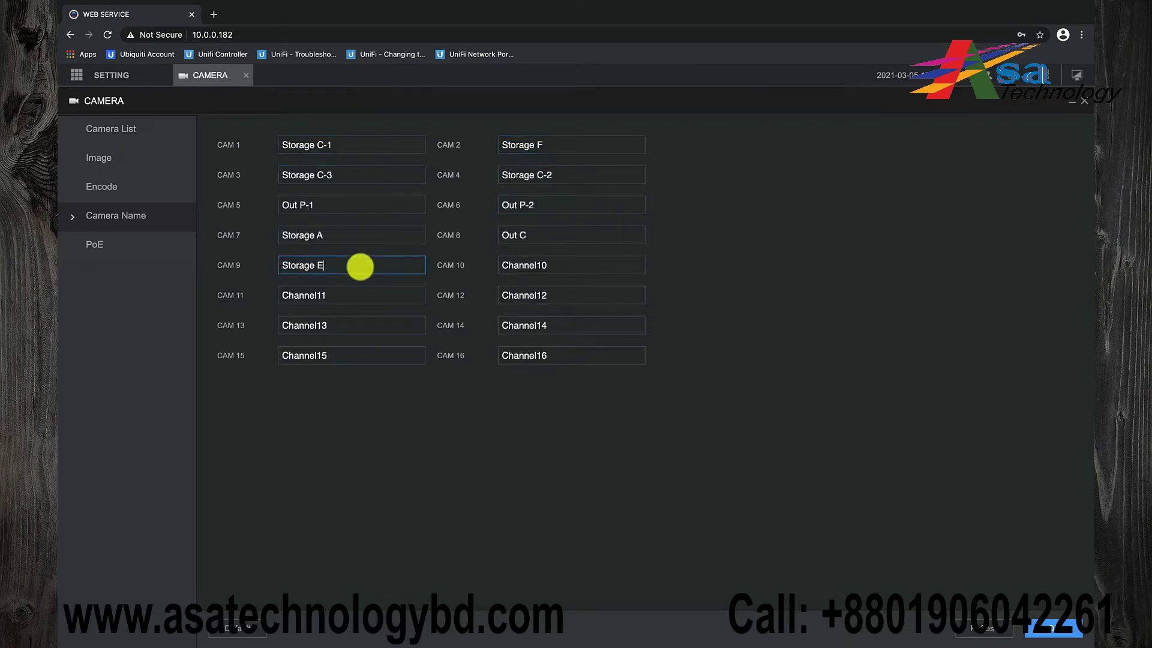
pyautogui.click(1052, 628)
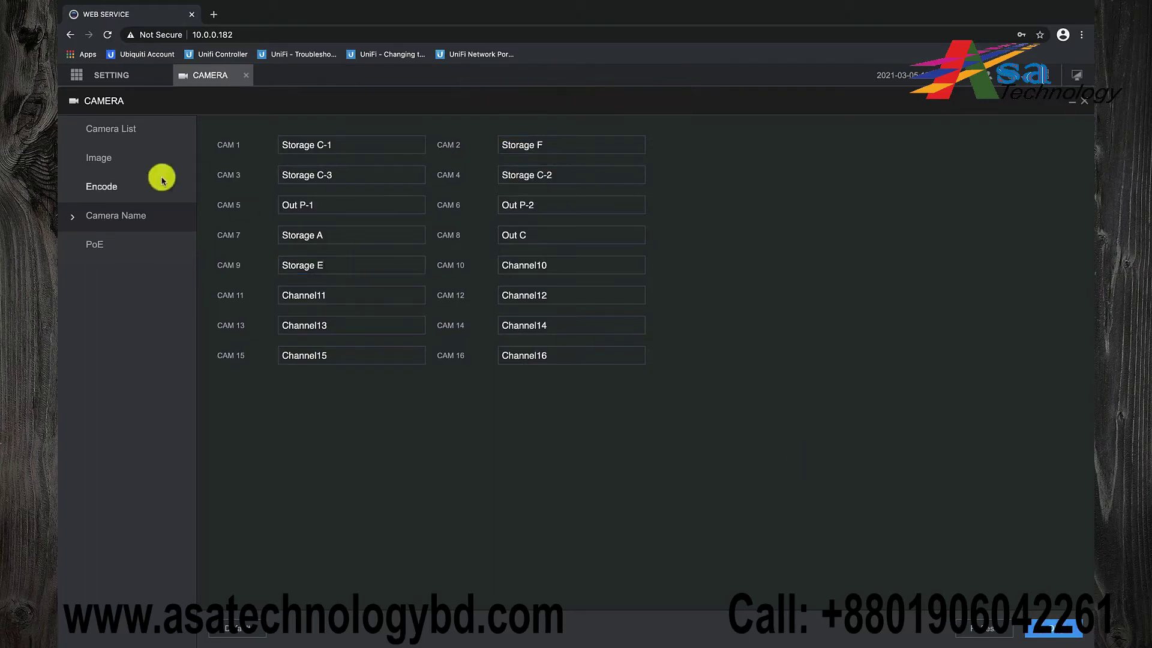
pyautogui.click(125, 136)
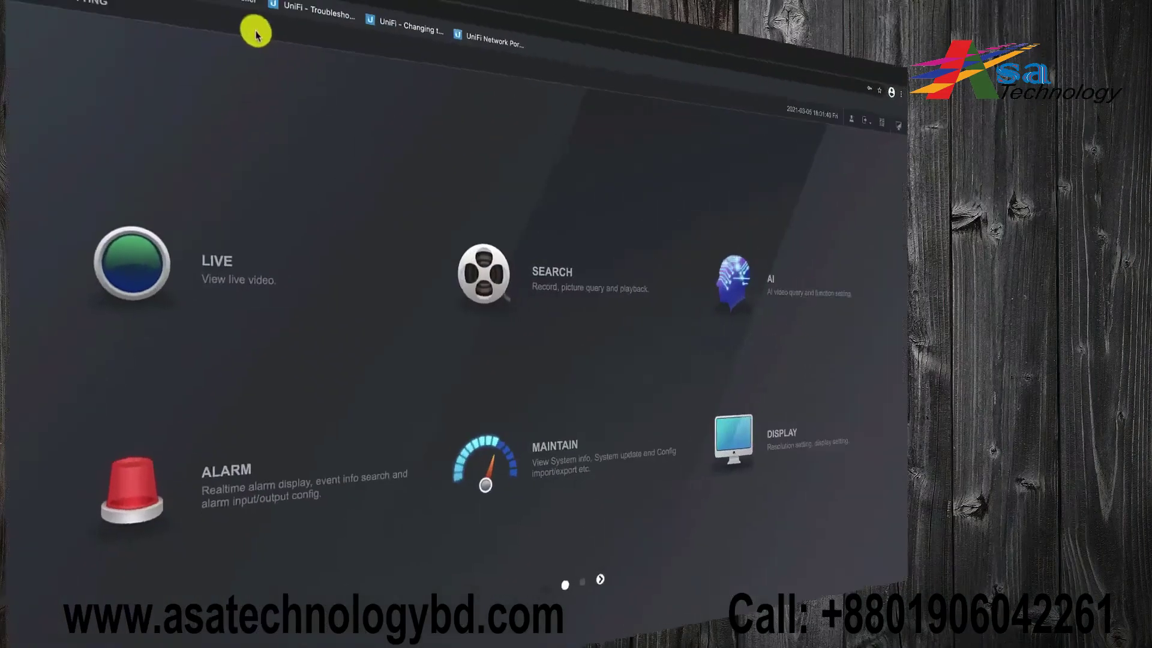
# Format disk sda in Storage Disk Manager, authorizing with the admin password
pyautogui.moveTo(95, 78)
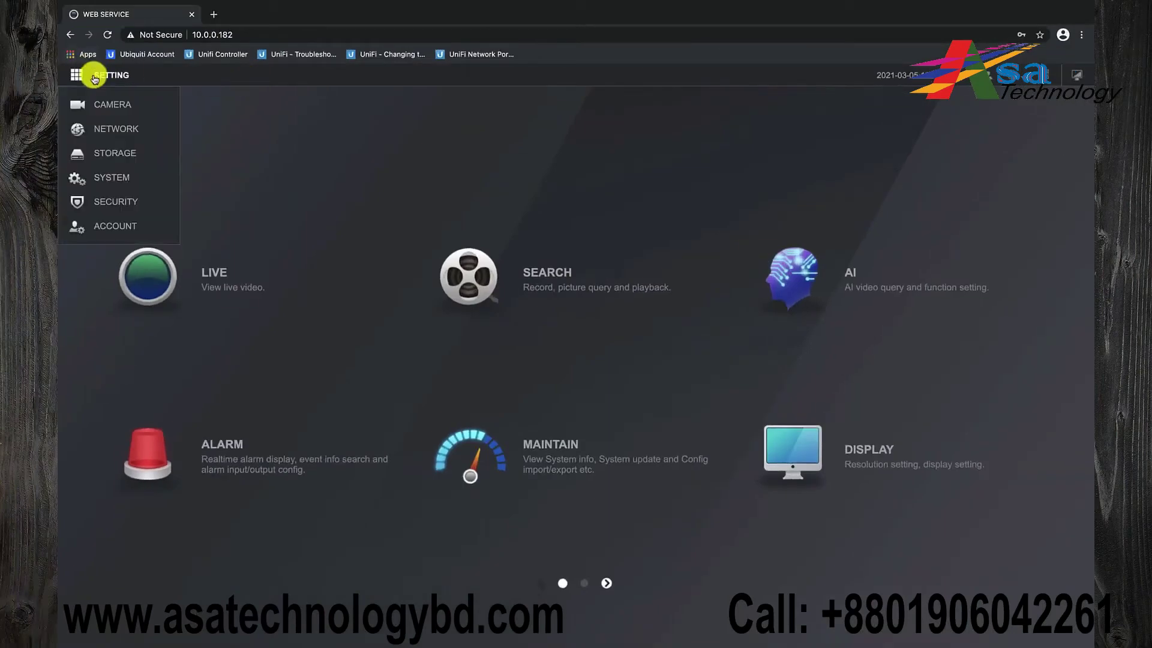
pyautogui.click(113, 153)
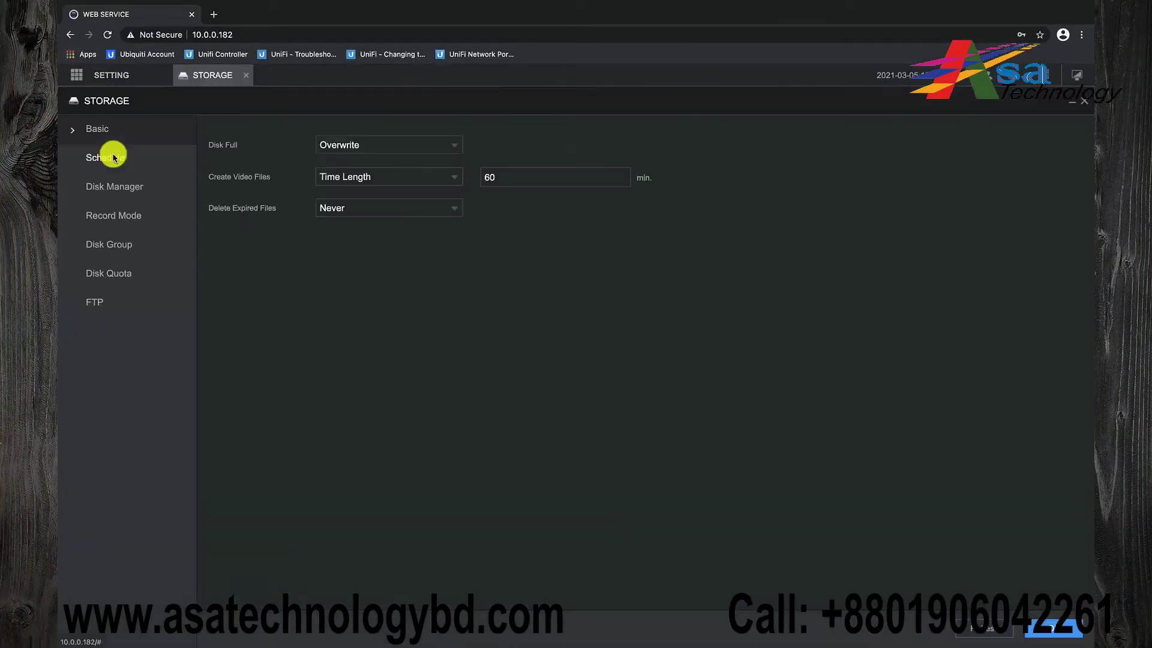
pyautogui.click(123, 188)
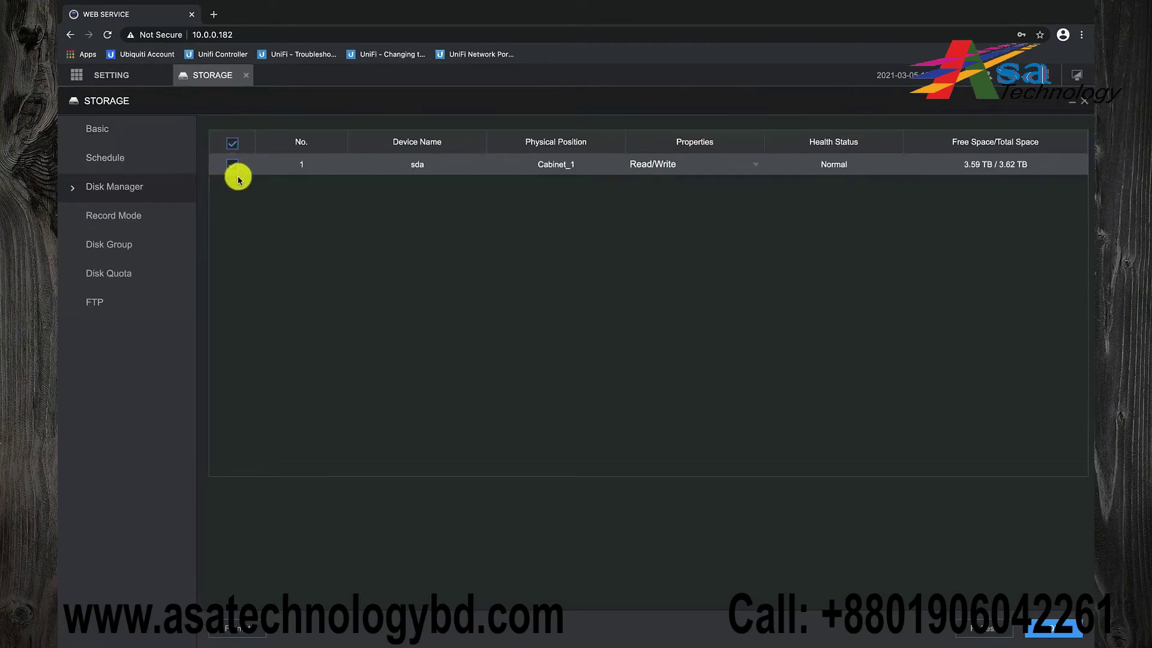
pyautogui.click(238, 628)
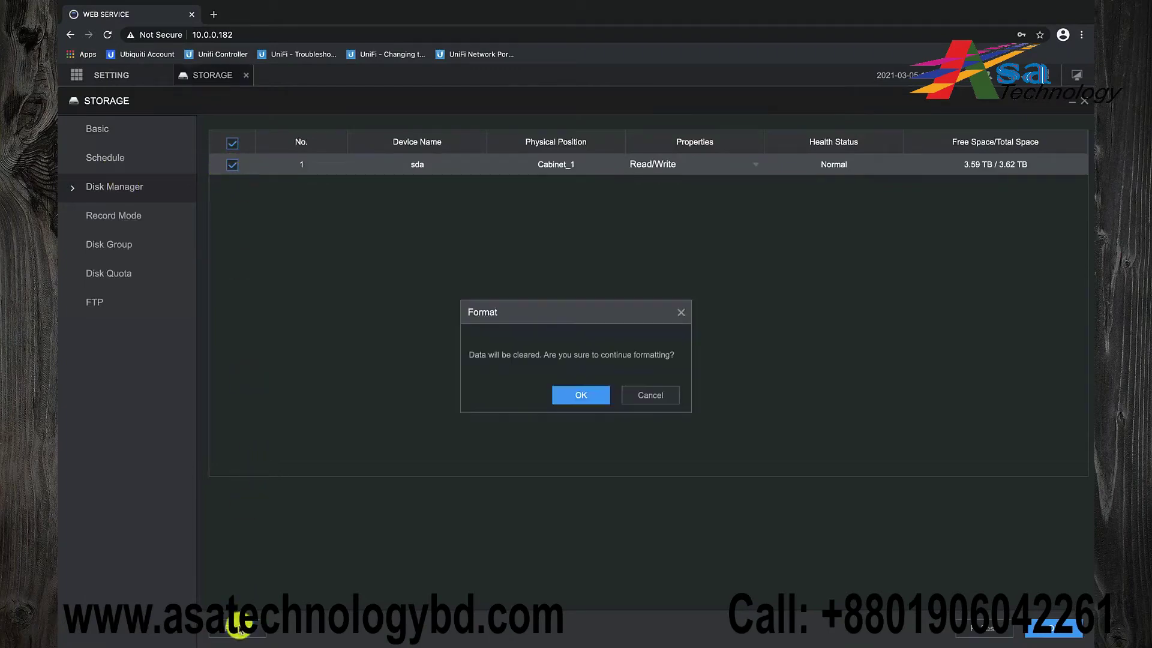
pyautogui.click(579, 395)
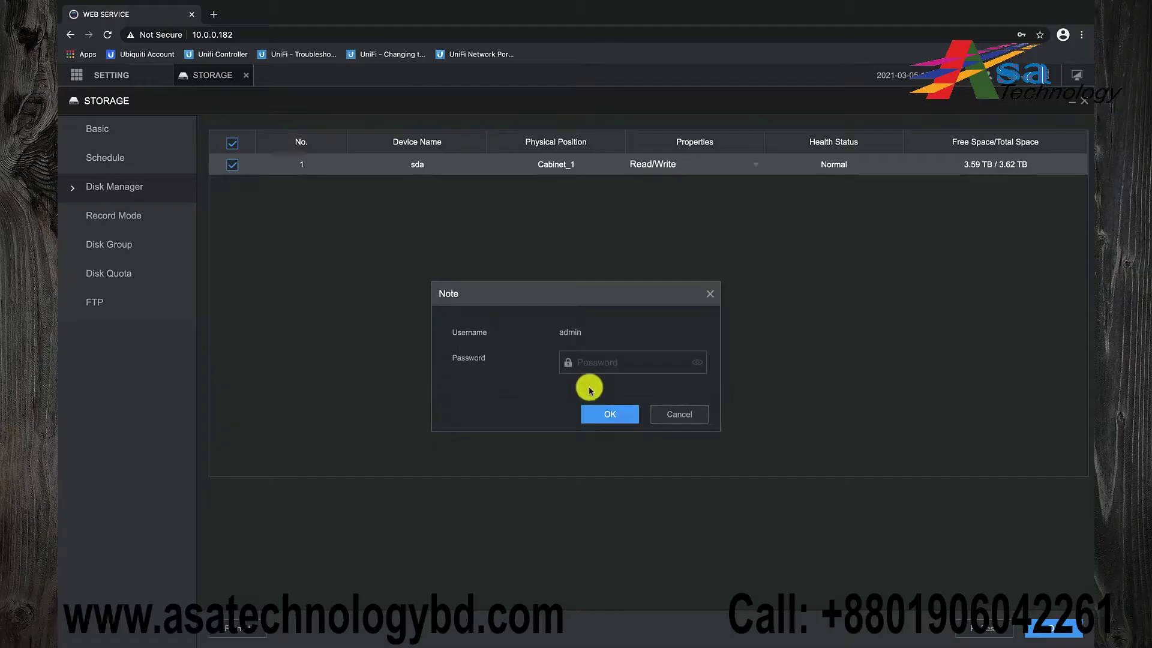
pyautogui.click(605, 372)
pyautogui.click(594, 393)
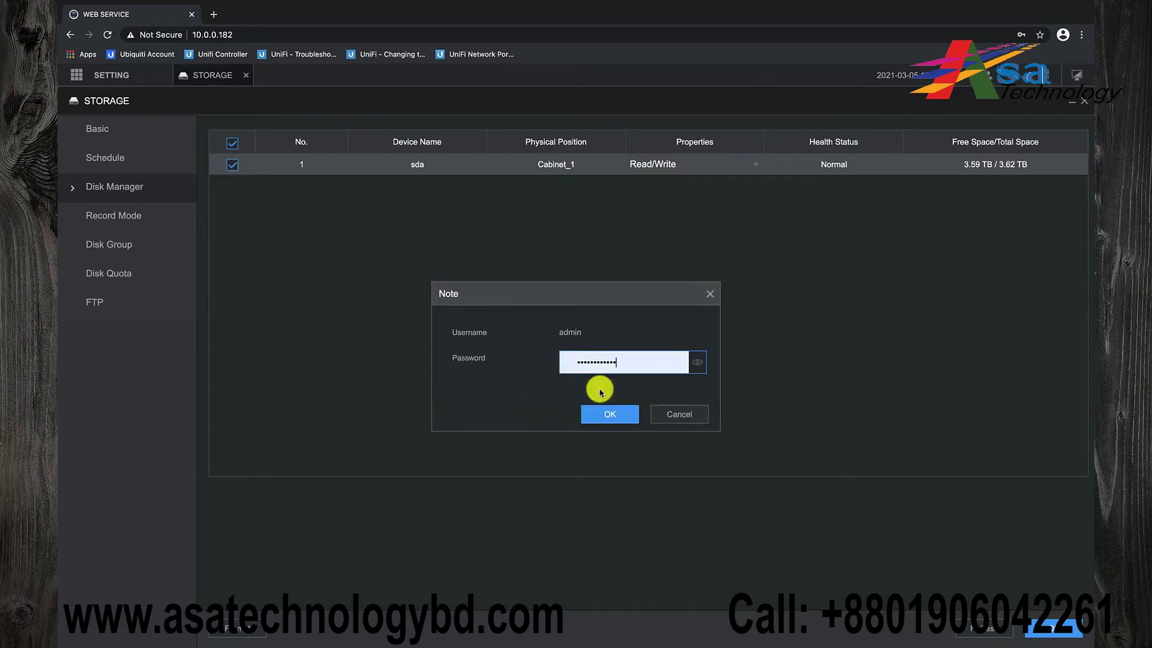
pyautogui.click(601, 415)
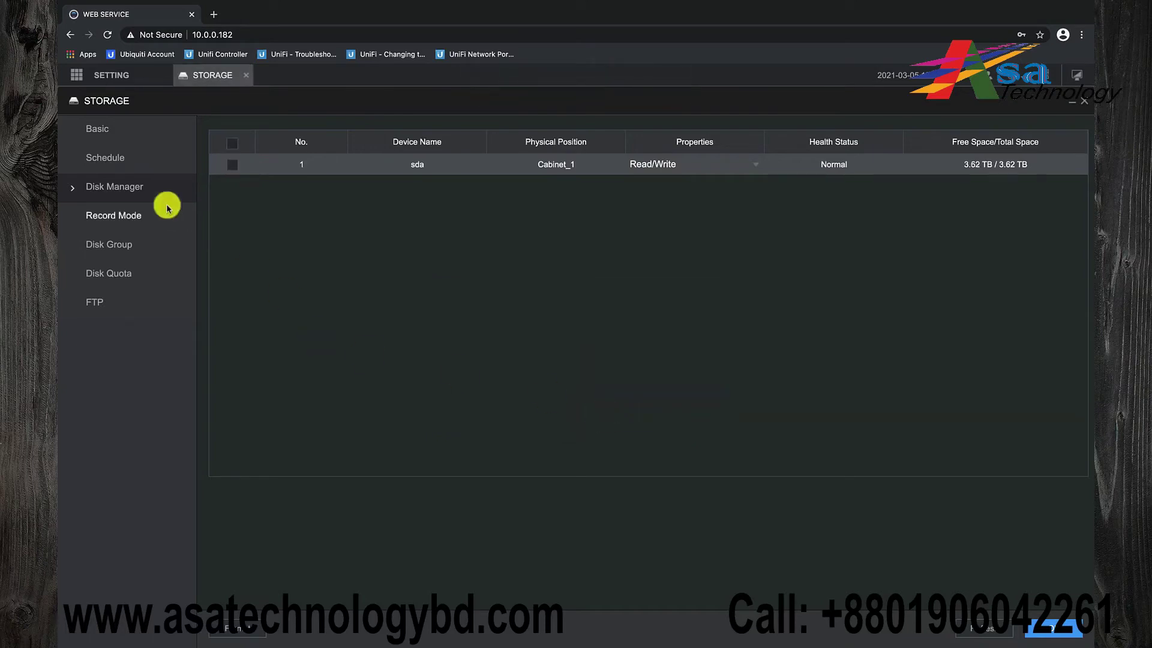
# Show the recording schedule with Channel set to All
pyautogui.click(126, 163)
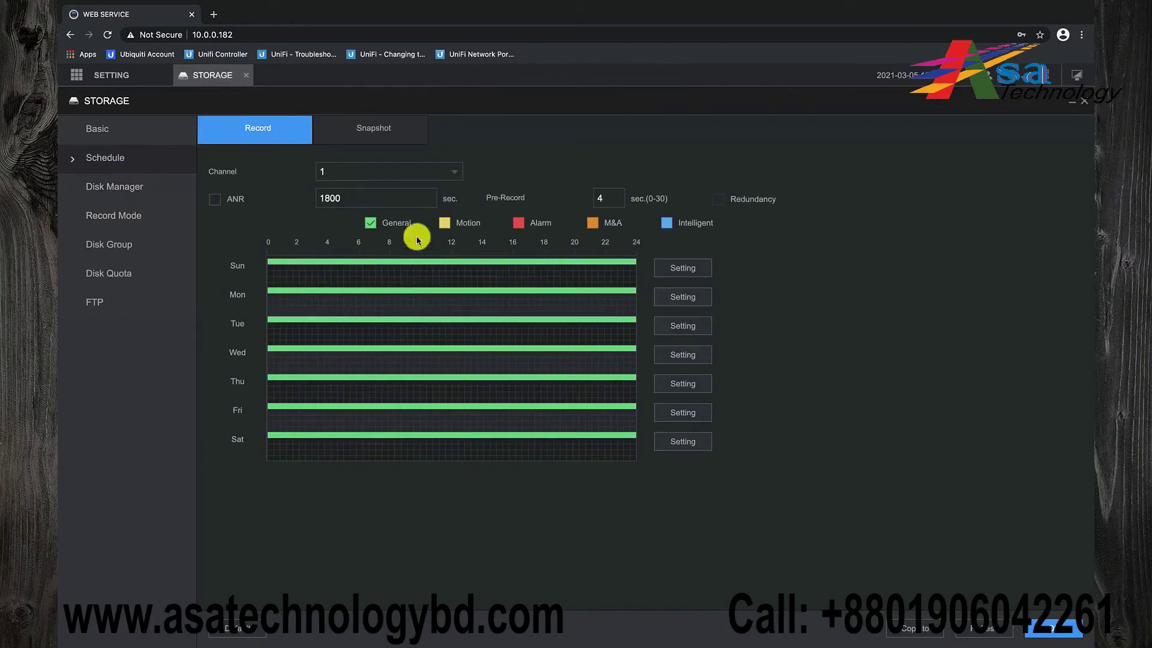
pyautogui.click(453, 174)
pyautogui.click(404, 187)
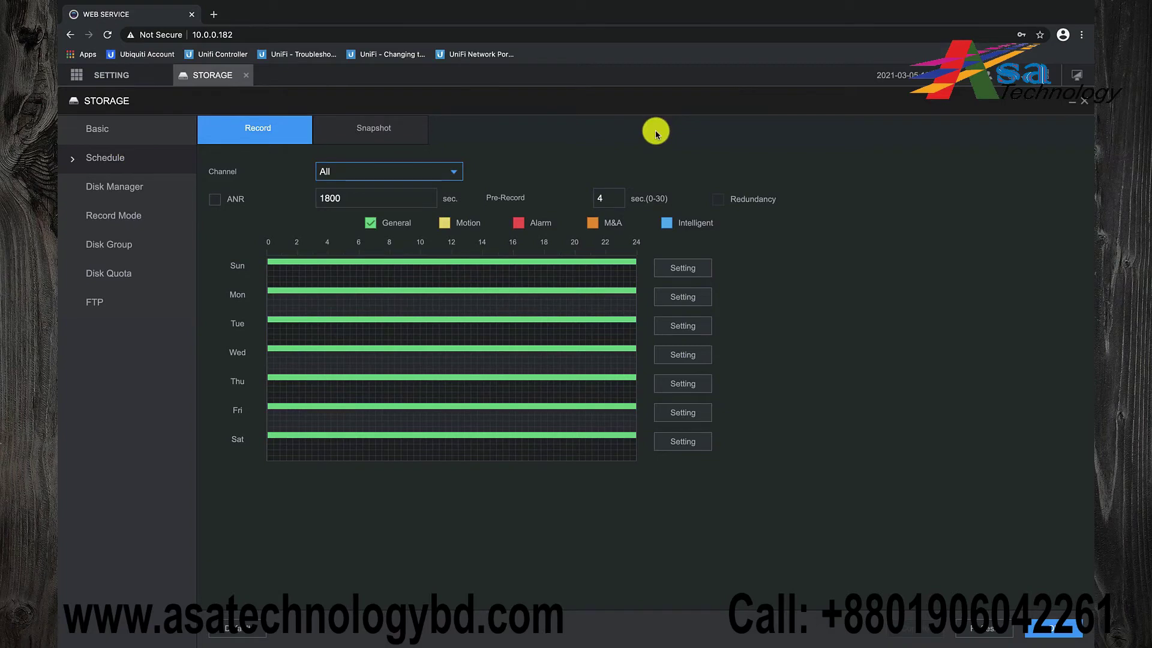
# Set the System Date&Time date format to DD MM YYYY
pyautogui.click(246, 75)
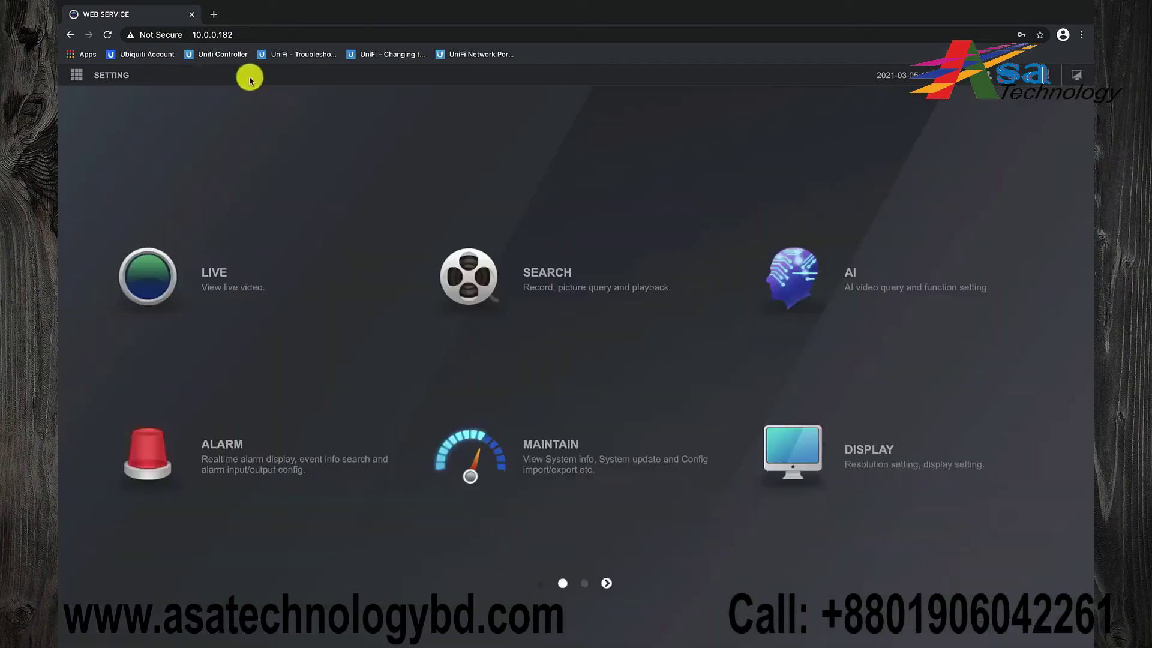
pyautogui.click(122, 78)
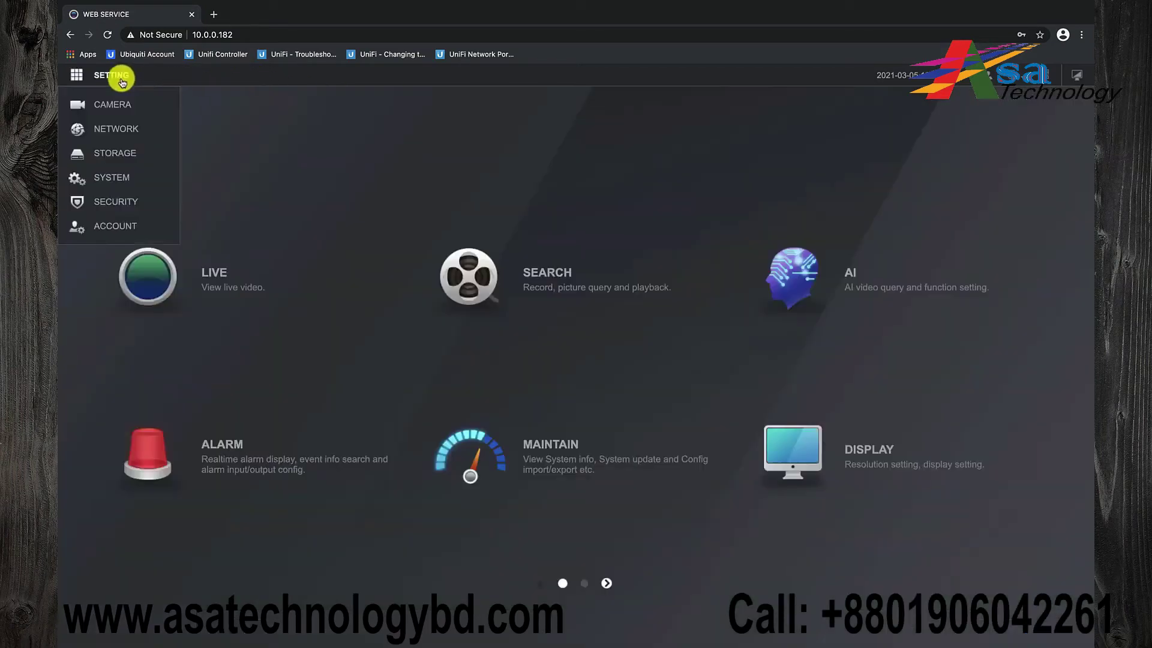
pyautogui.click(111, 177)
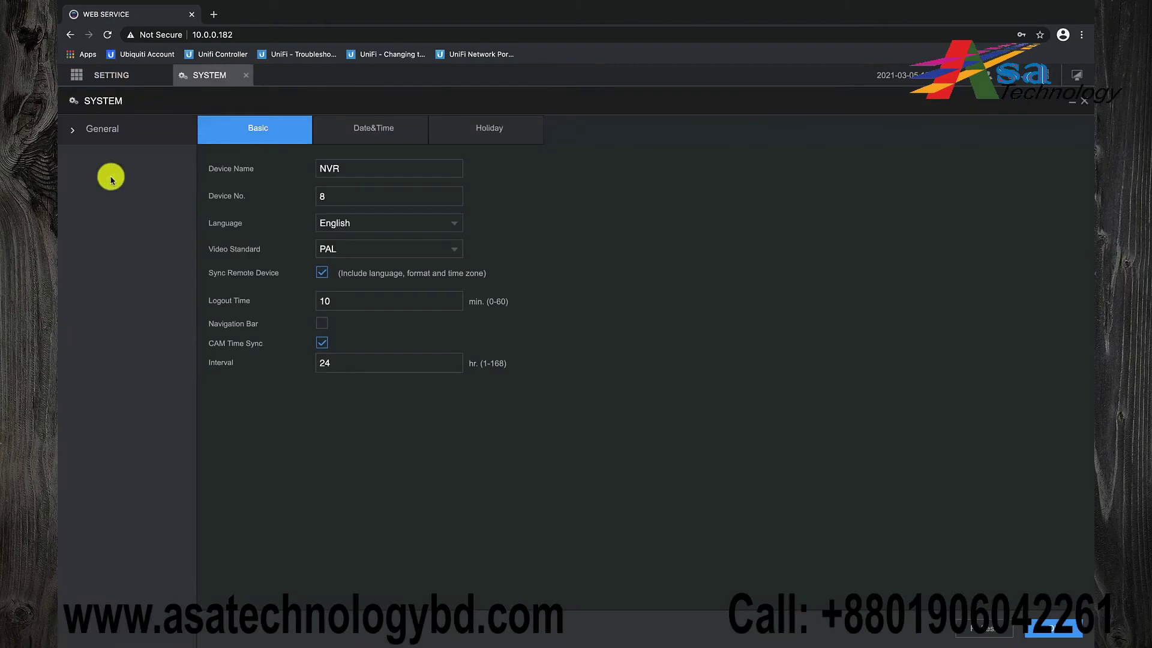
pyautogui.click(372, 129)
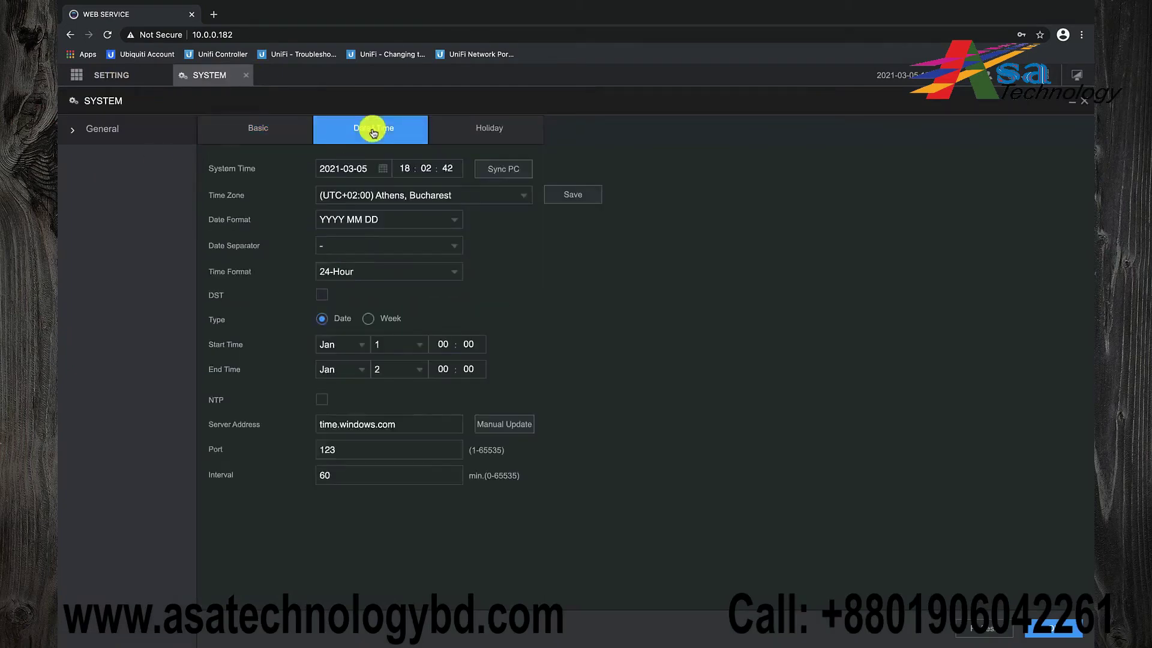
pyautogui.click(454, 219)
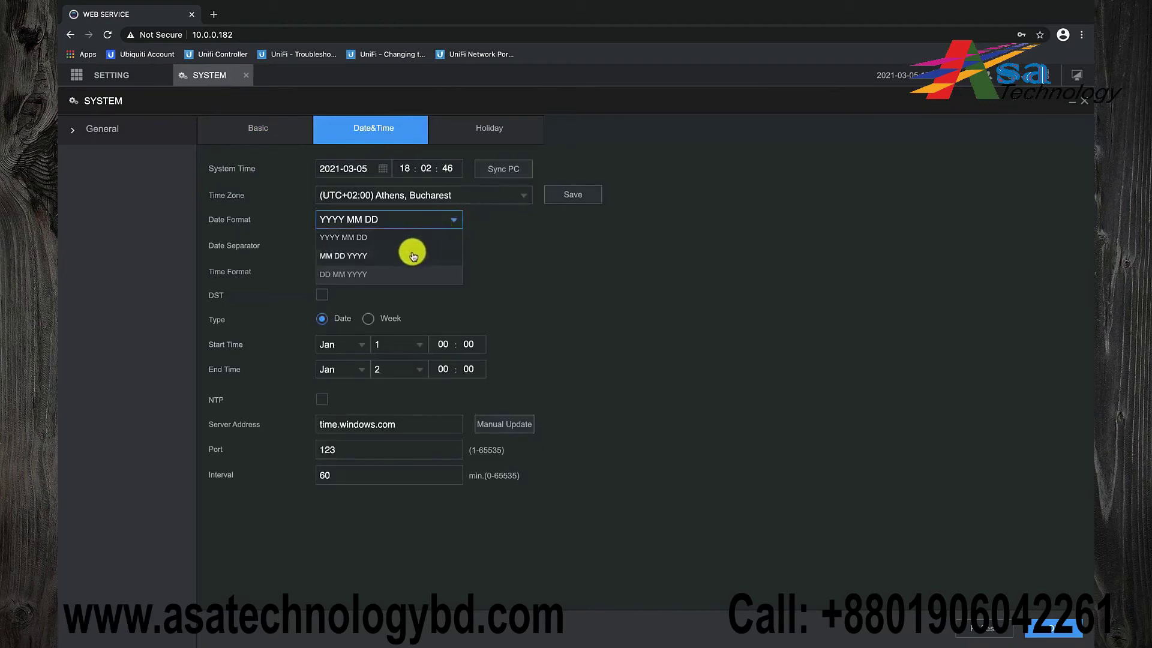
pyautogui.click(394, 275)
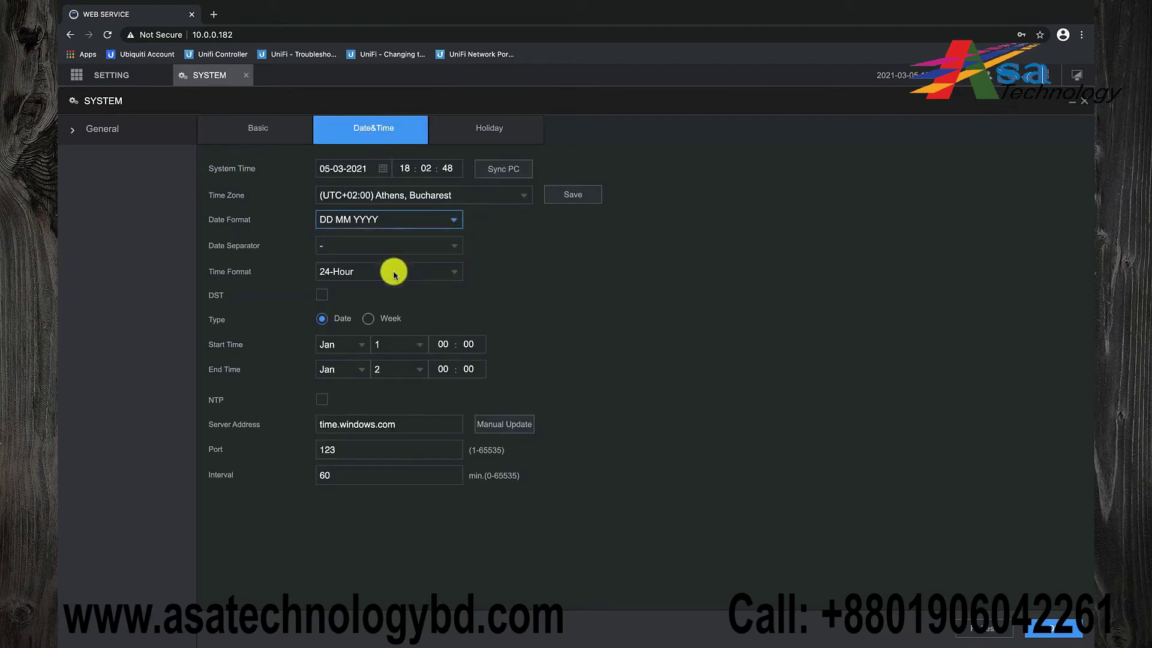
# Enable NTP sync with pool.ntp.org on port 123, apply it, and close System settings
pyautogui.tripleClick(440, 425)
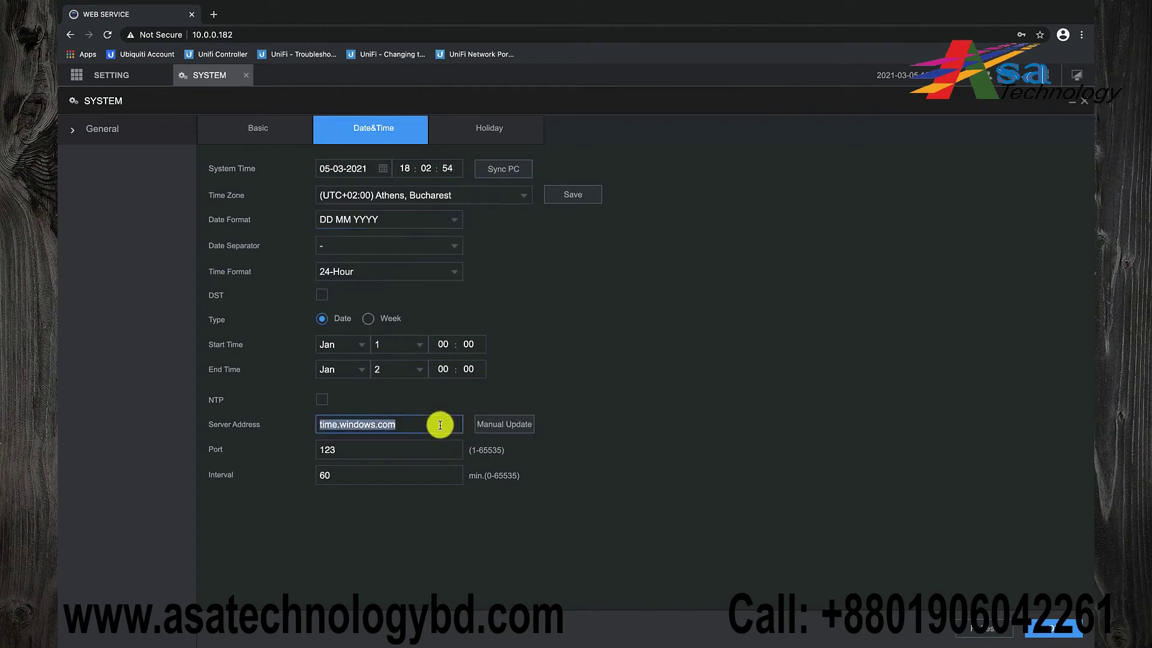
pyautogui.write('pool.ntp.org')
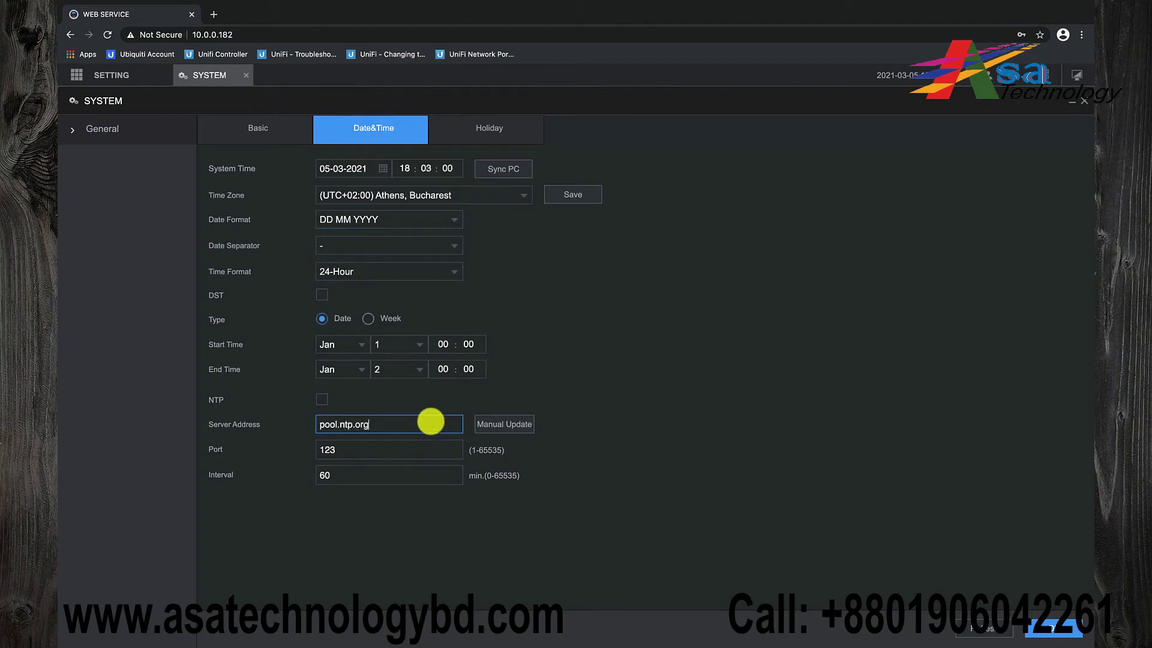
pyautogui.click(321, 399)
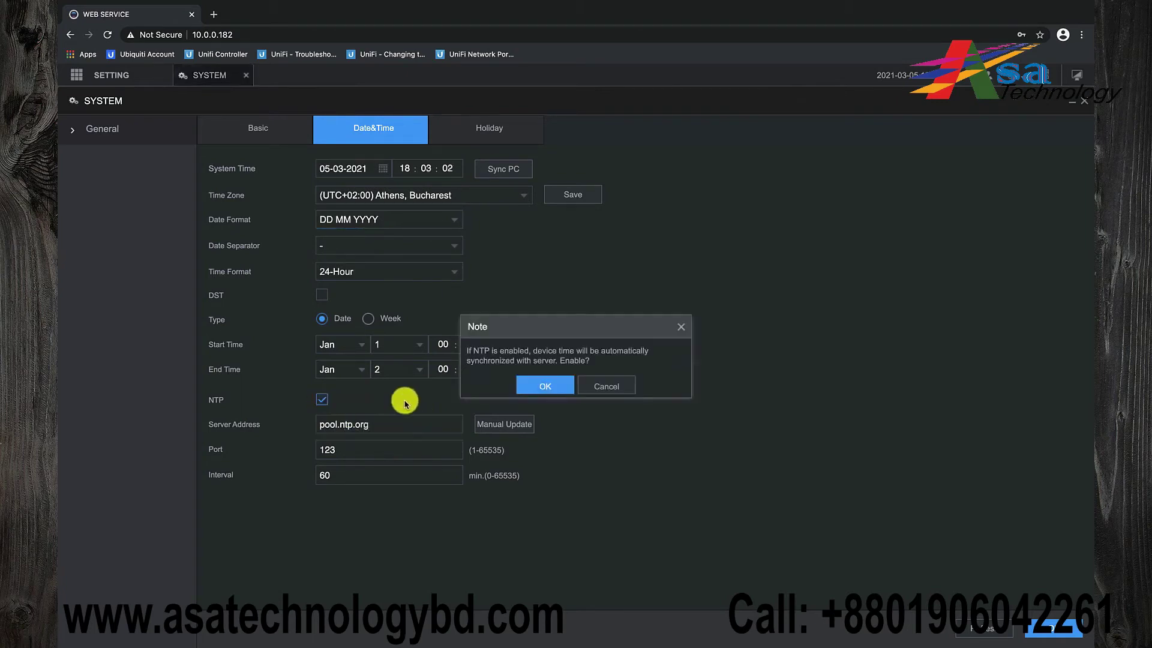
pyautogui.click(544, 387)
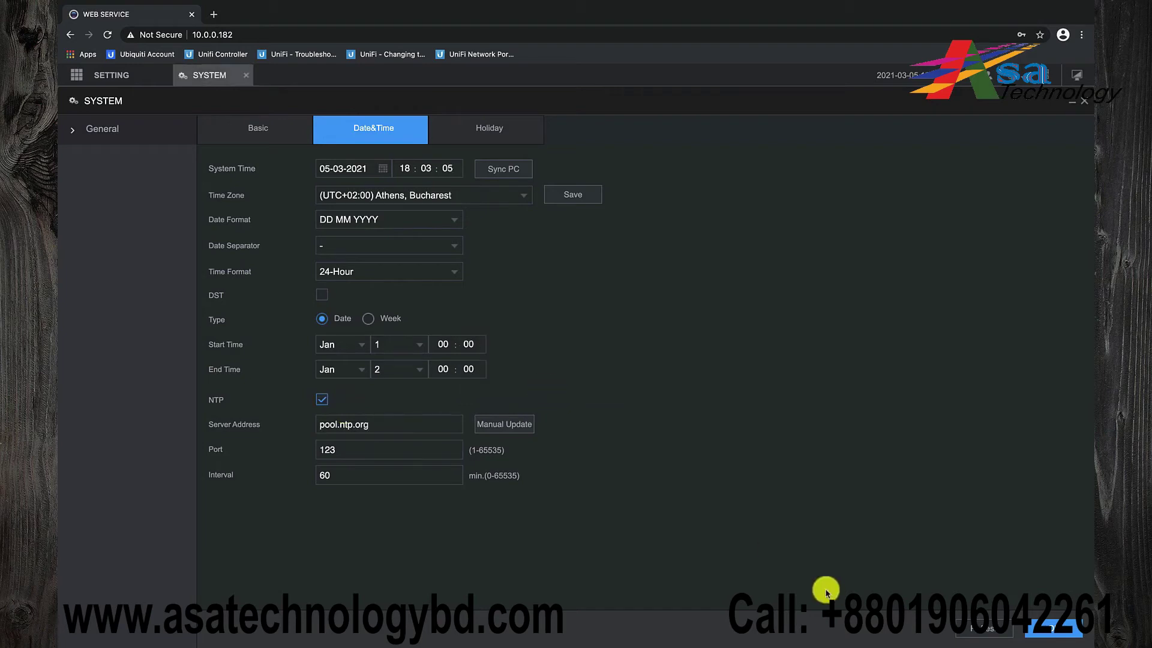
pyautogui.click(1047, 624)
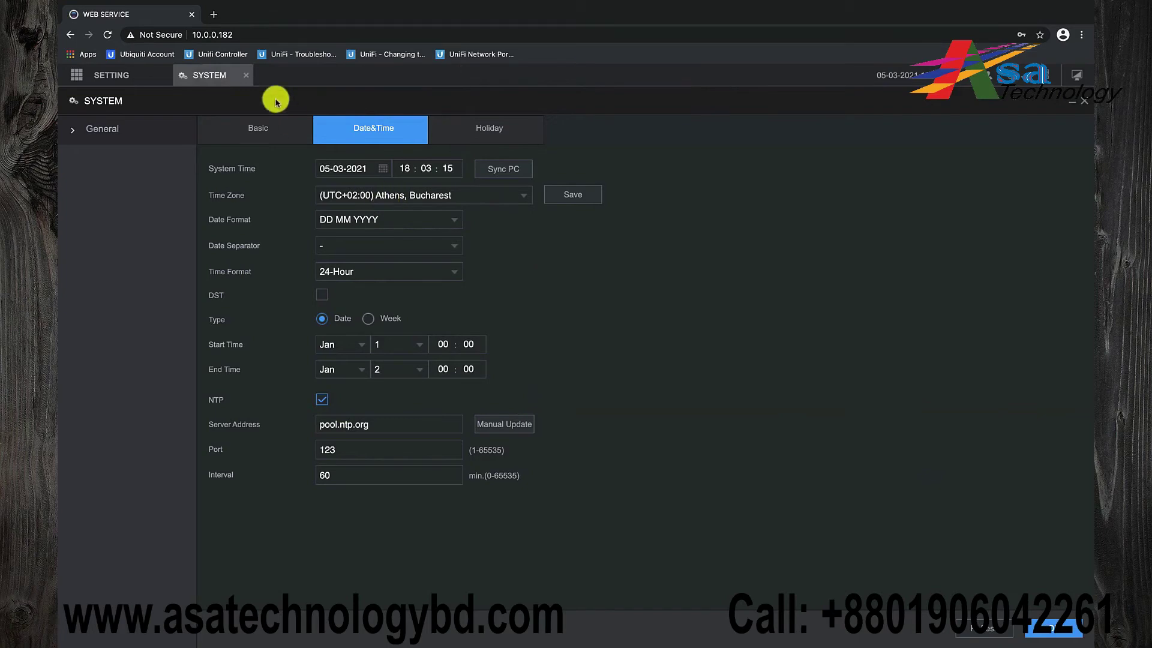
pyautogui.click(250, 81)
pyautogui.moveTo(123, 78)
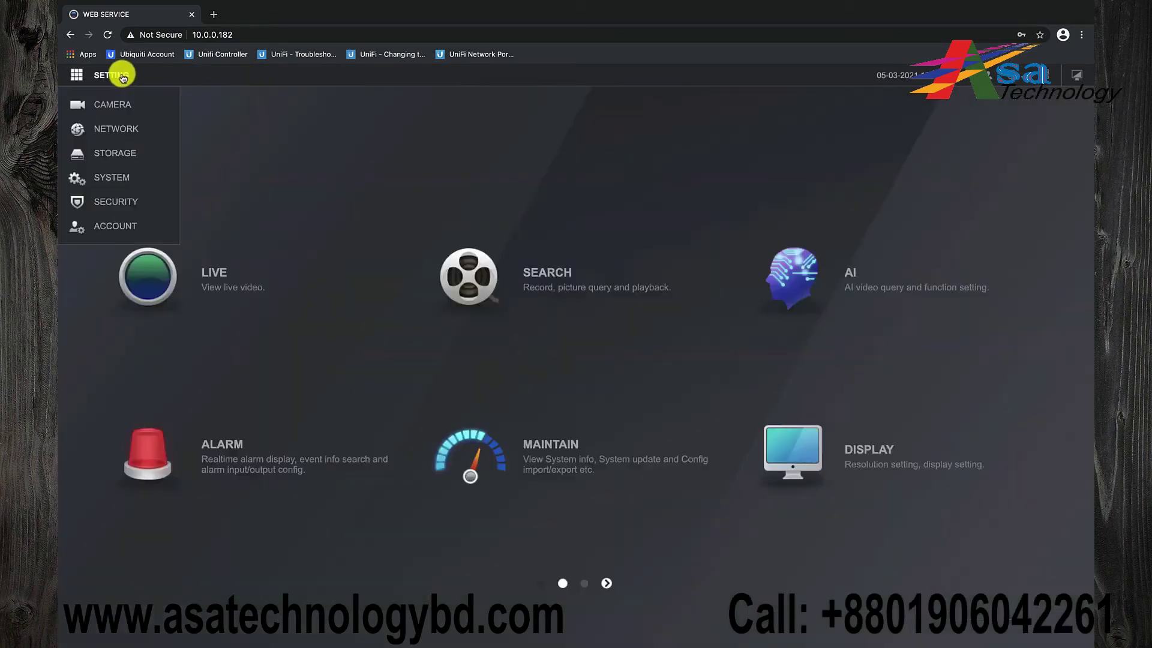
# Add an account named 'user' with a password, in the user group
pyautogui.click(115, 226)
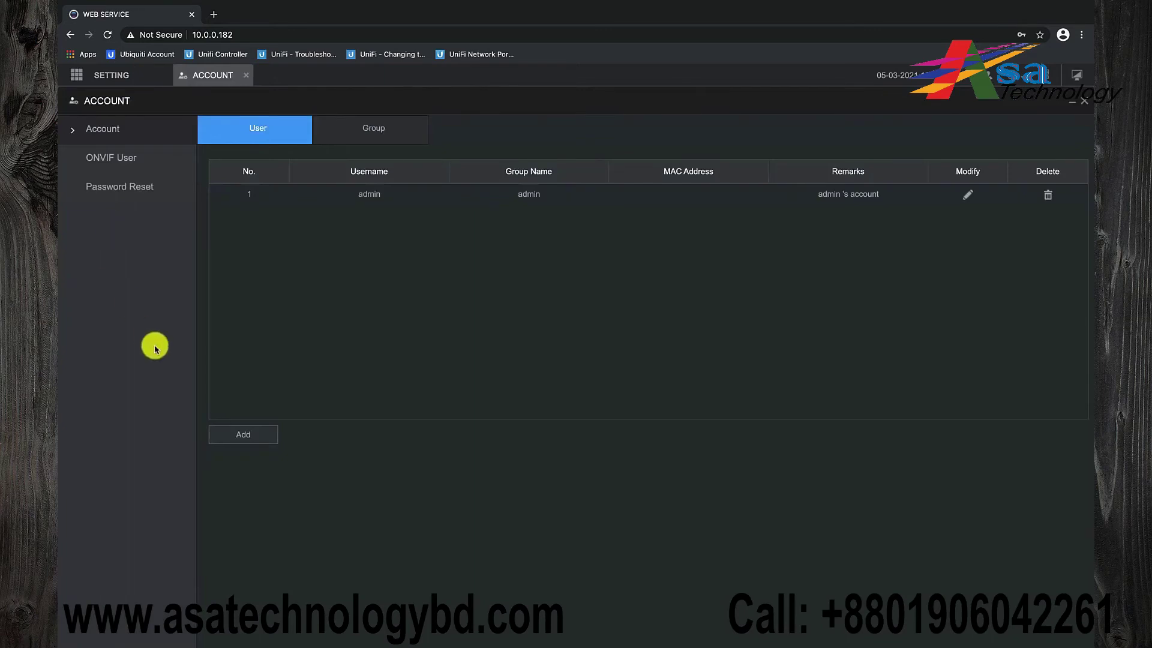
pyautogui.click(242, 433)
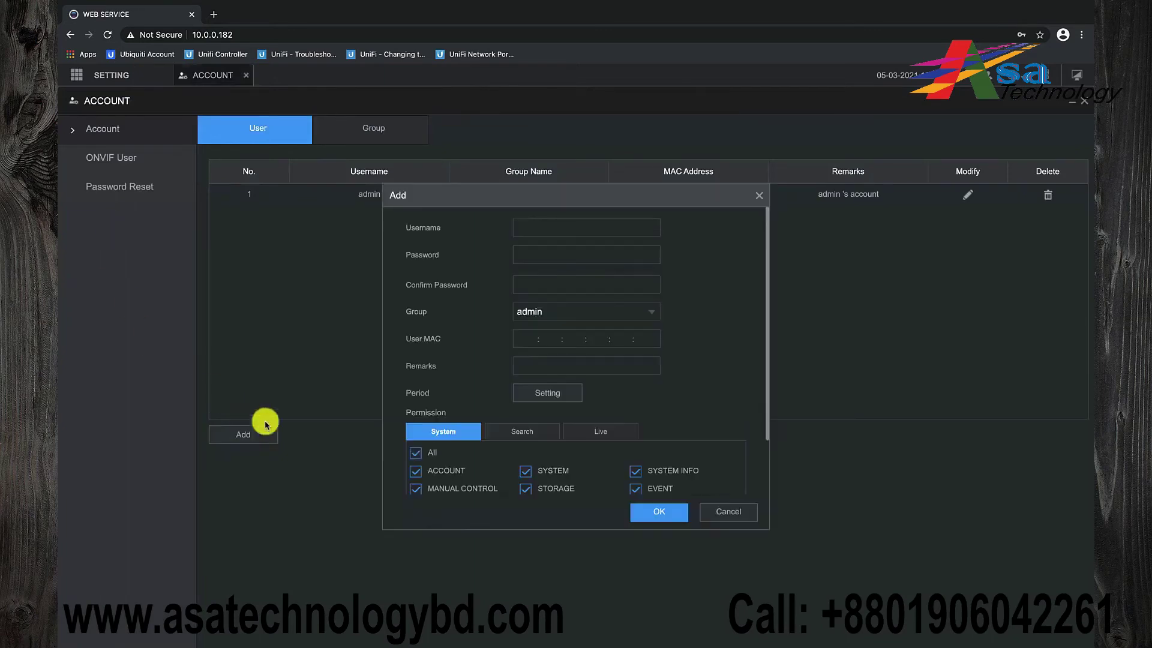
pyautogui.click(548, 226)
pyautogui.write('use')
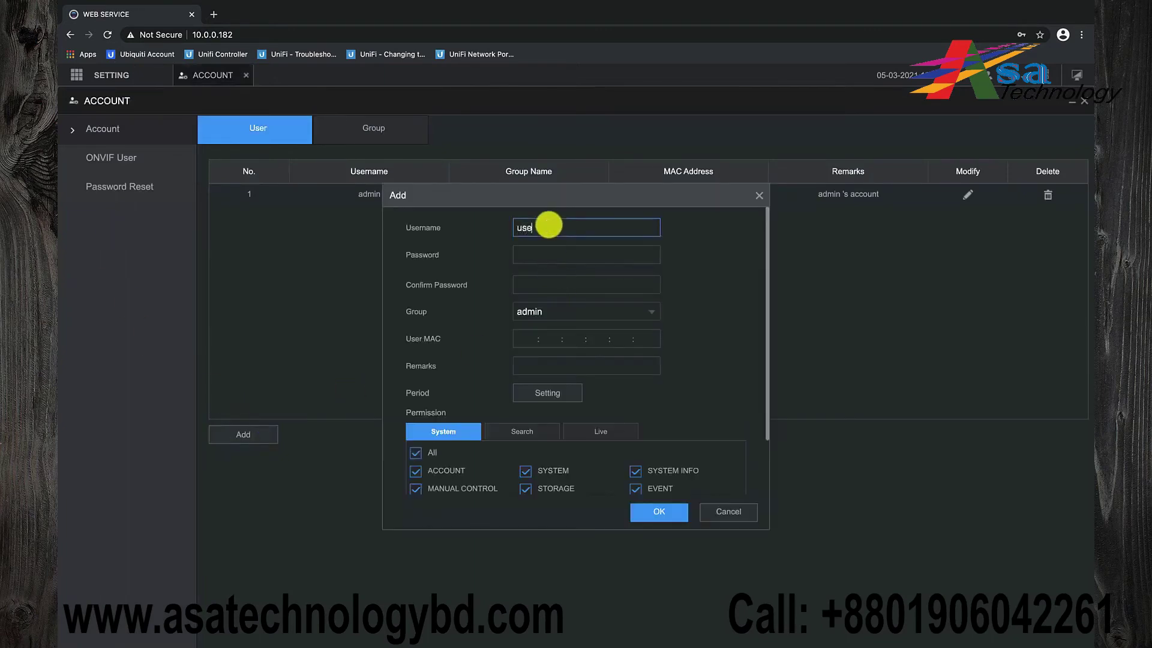
pyautogui.write('r')
pyautogui.click(586, 251)
pyautogui.click(600, 282)
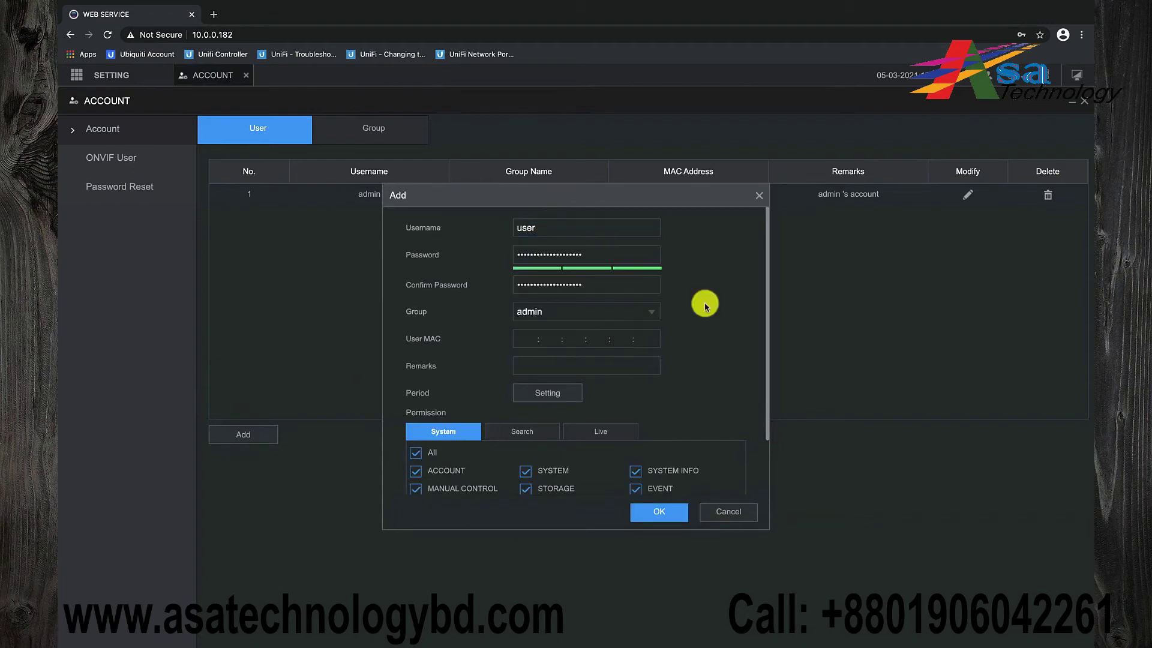
pyautogui.click(644, 310)
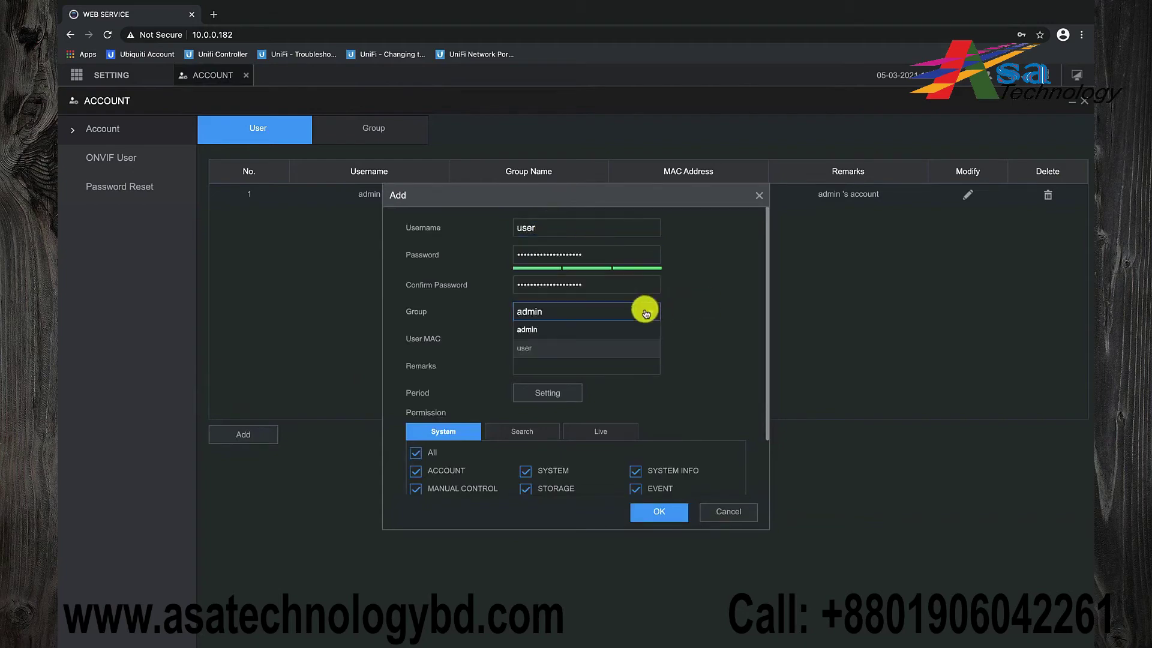
pyautogui.click(578, 347)
# Remove all System permissions, check the Search and Live channel permissions, and save the account
pyautogui.scroll(-1, 578, 346)
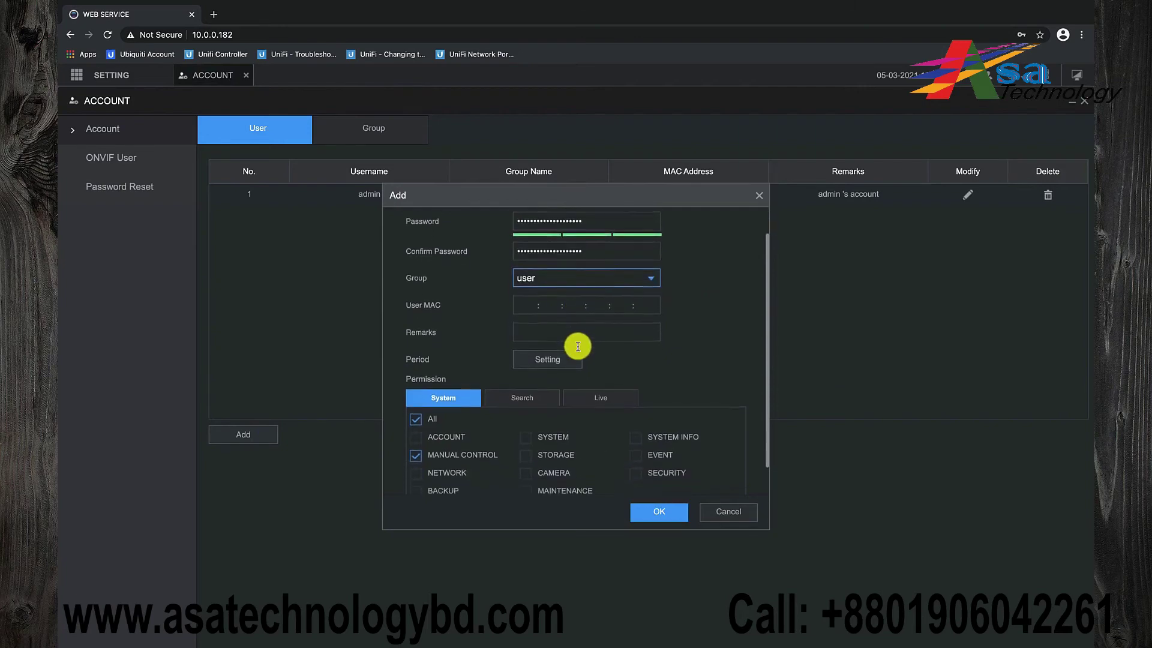
pyautogui.click(418, 387)
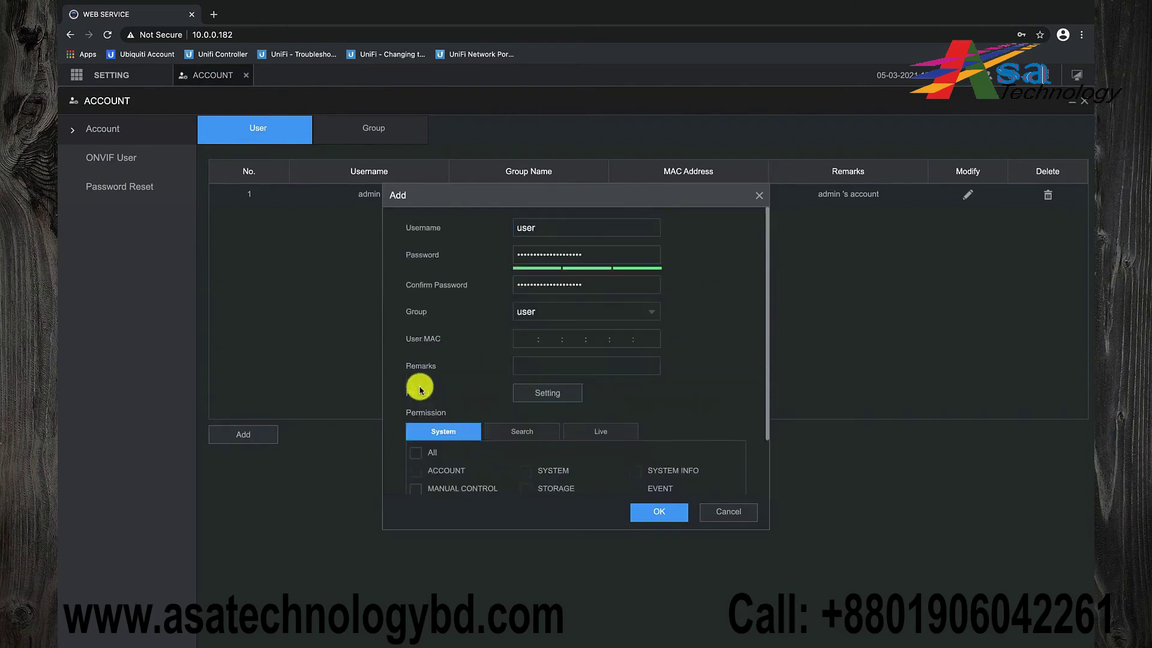
pyautogui.scroll(-1, 453, 391)
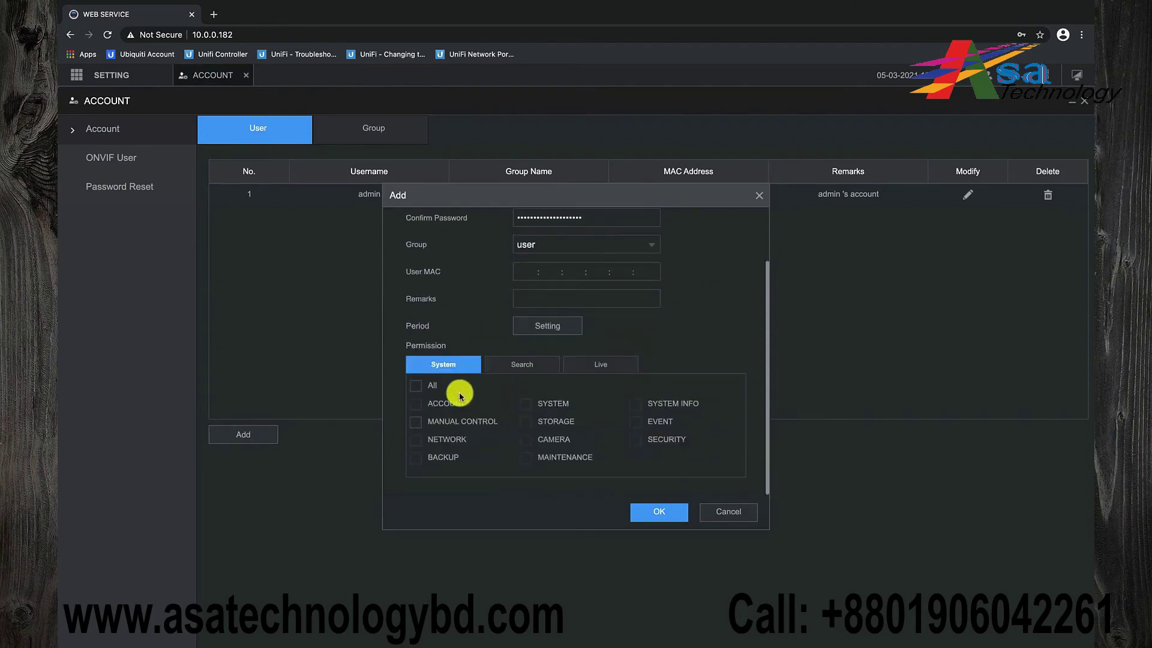
pyautogui.click(528, 364)
pyautogui.scroll(-1, 528, 365)
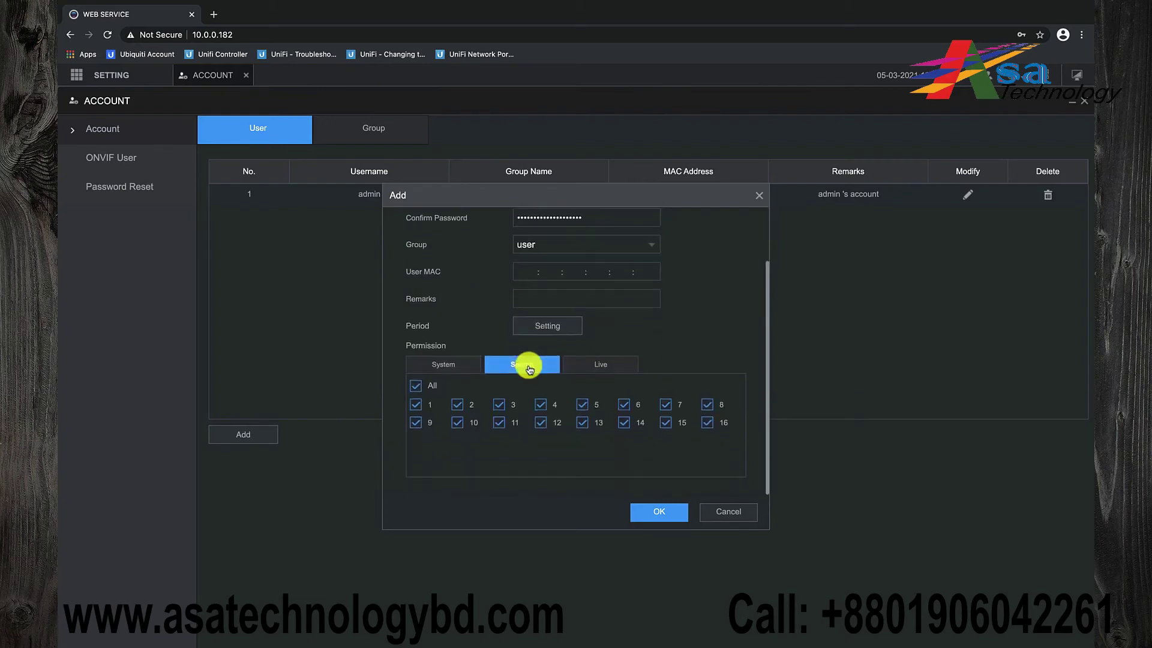
pyautogui.click(597, 363)
pyautogui.scroll(-2, 598, 363)
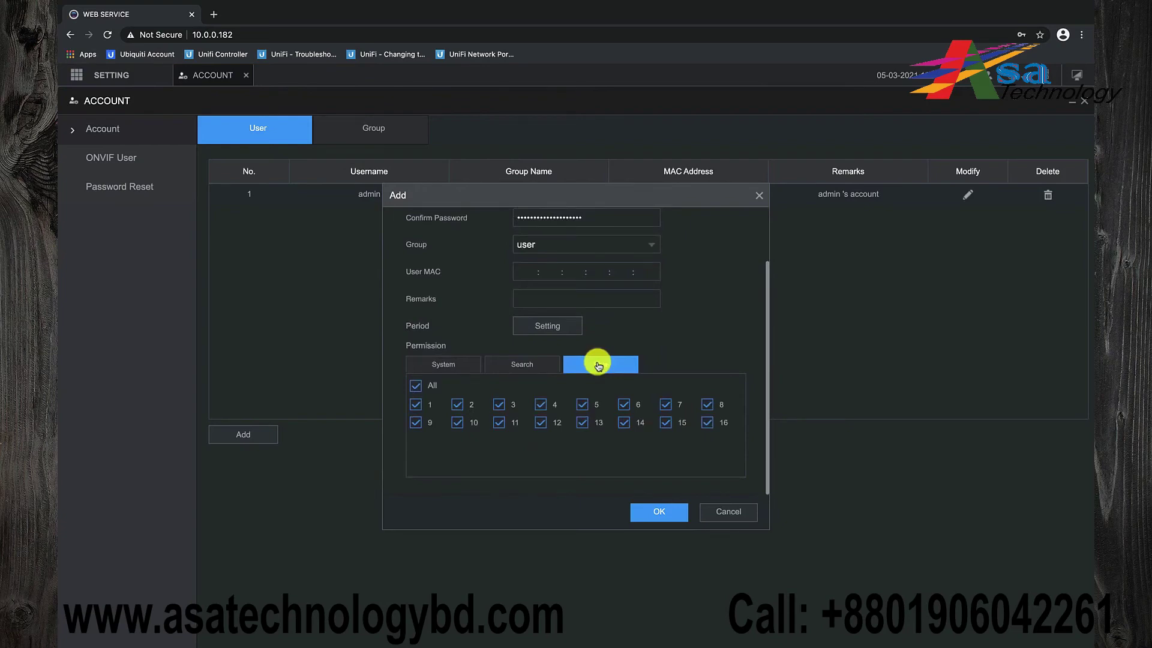
pyautogui.scroll(2, 597, 365)
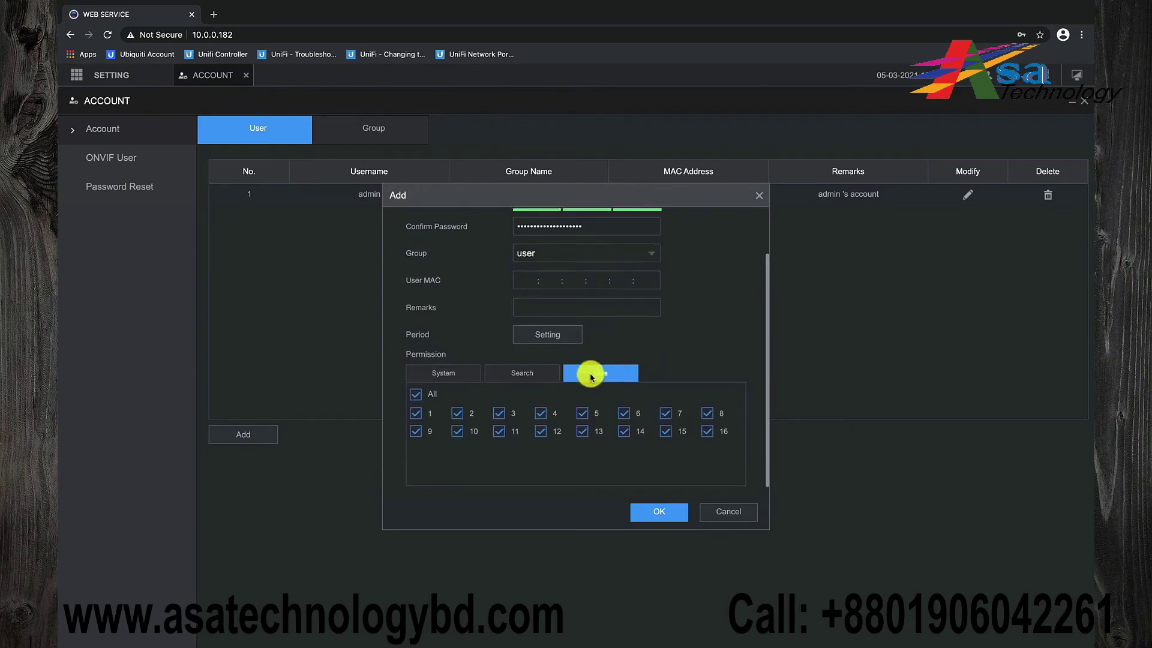
pyautogui.click(652, 514)
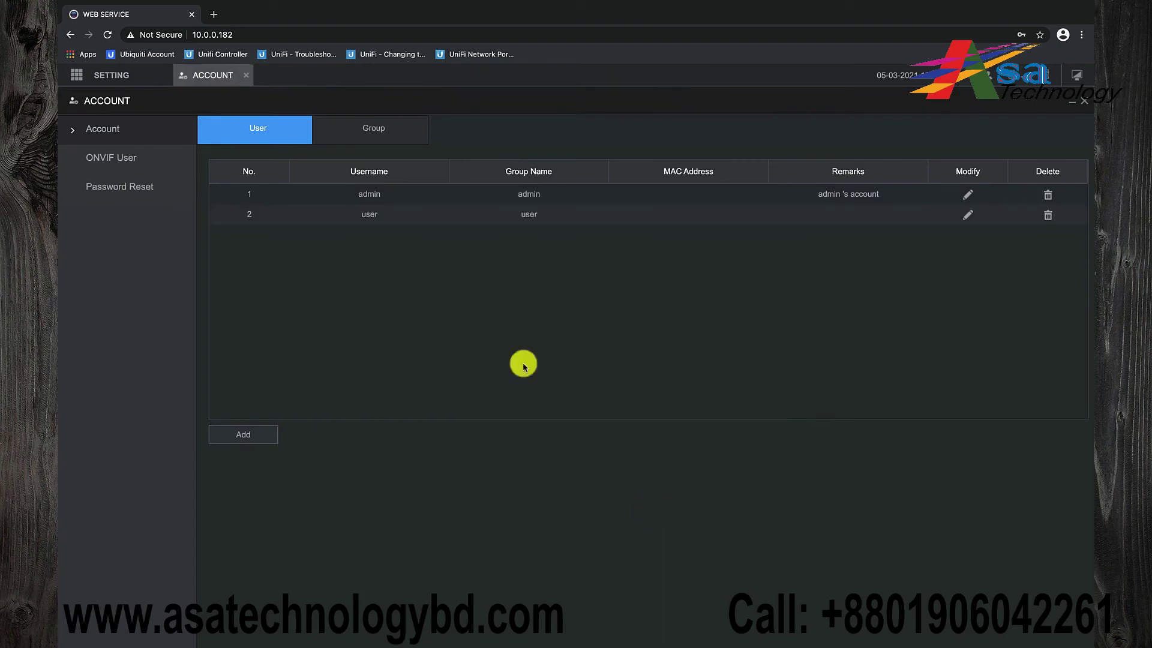
pyautogui.click(248, 77)
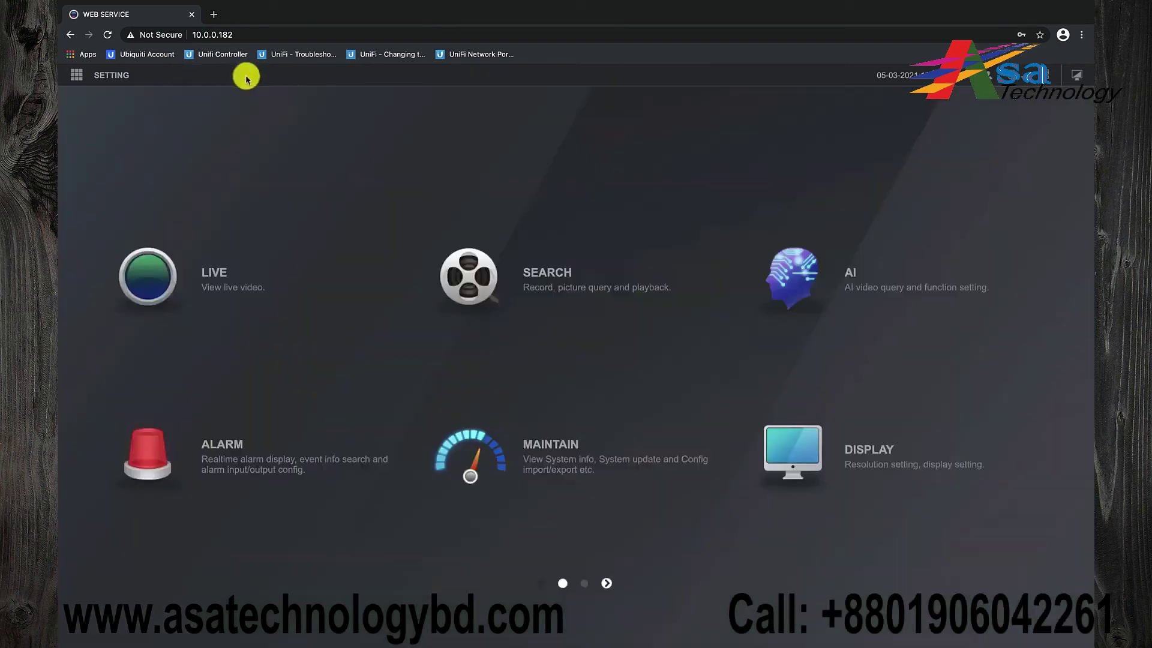
pyautogui.moveTo(77, 73)
pyautogui.click(105, 127)
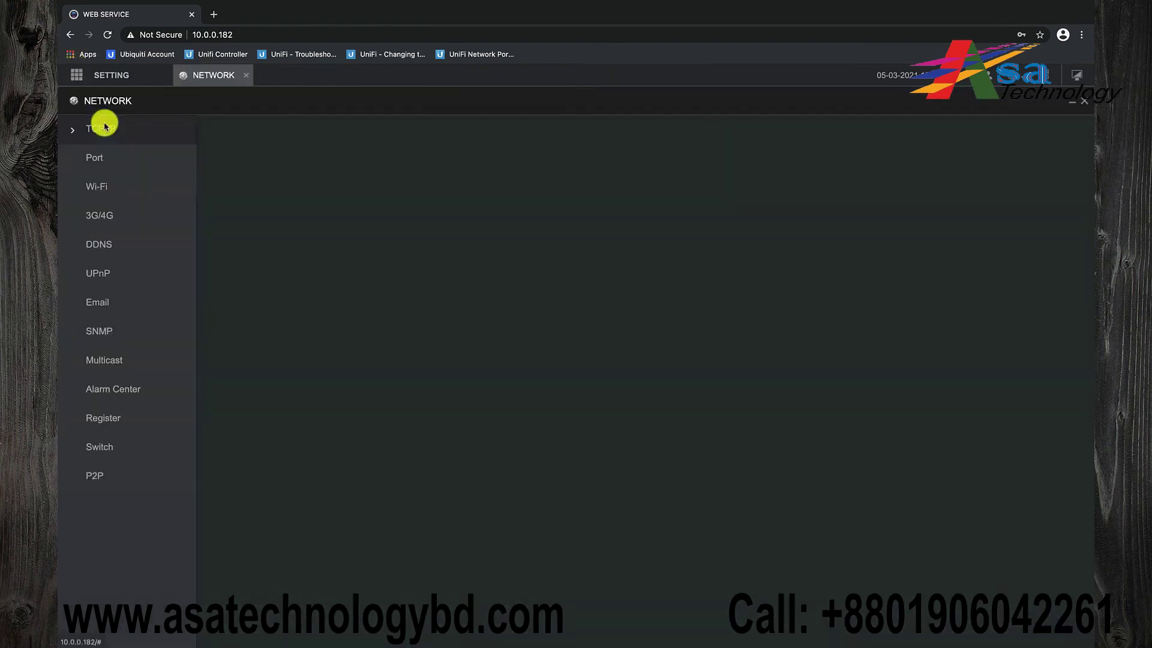
pyautogui.click(94, 477)
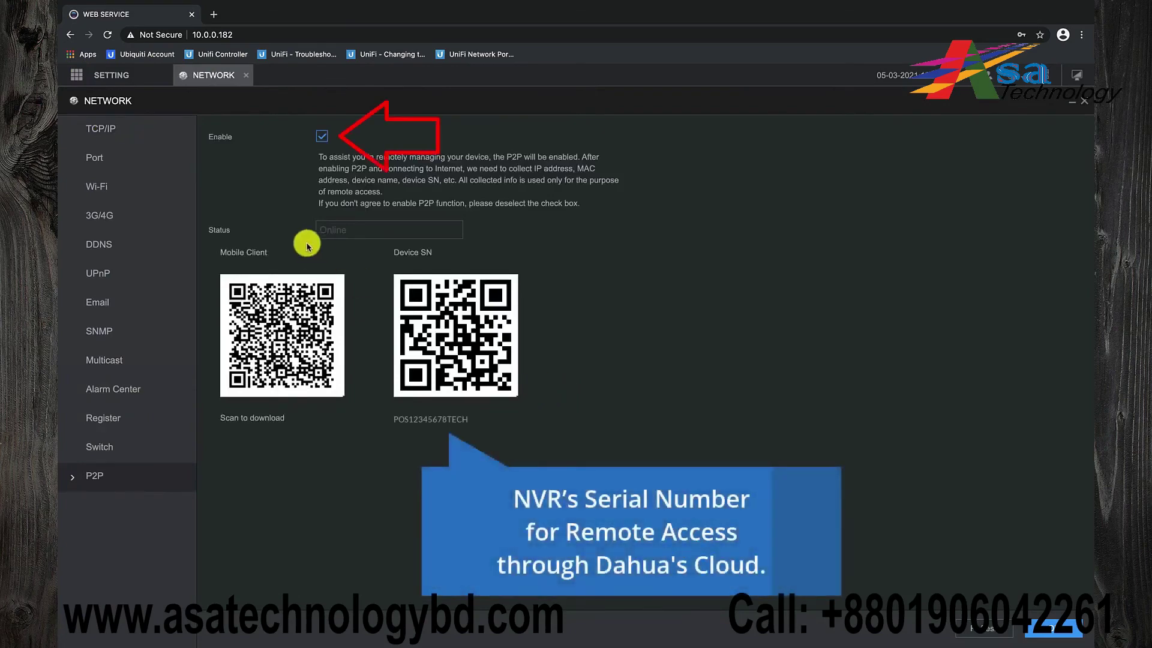
pyautogui.click(247, 79)
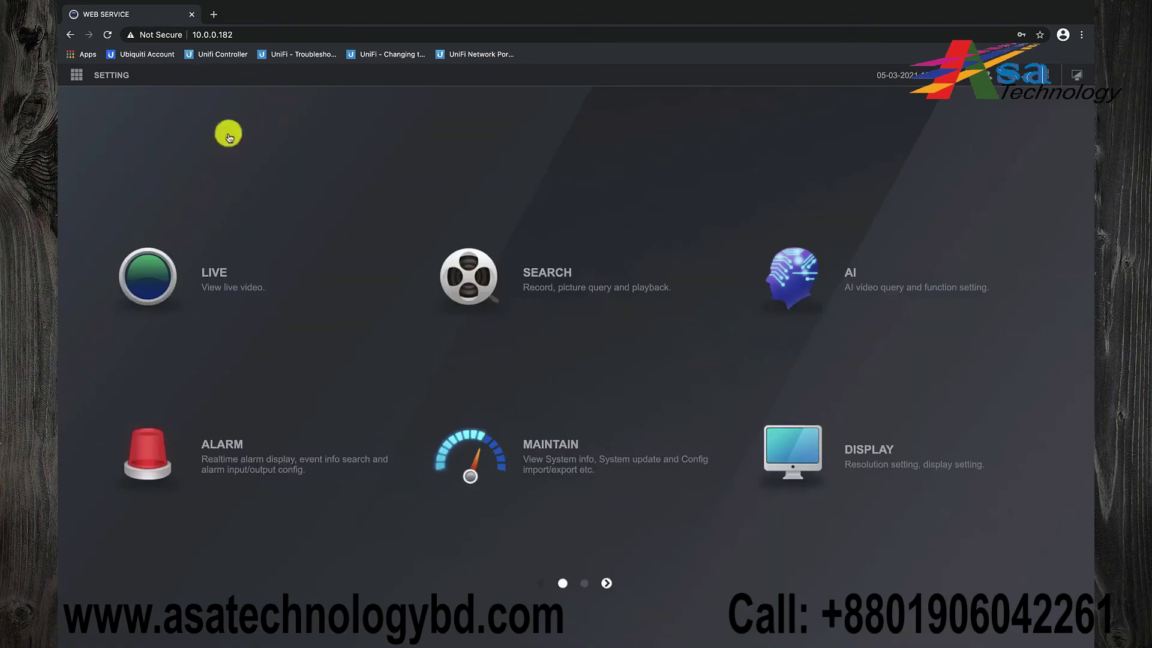
# Play cameras D3 Storage C-3, D4 Storage C-2, D5 Out P-1 and D6 Out P-2 live in the four-pane grid
pyautogui.click(212, 276)
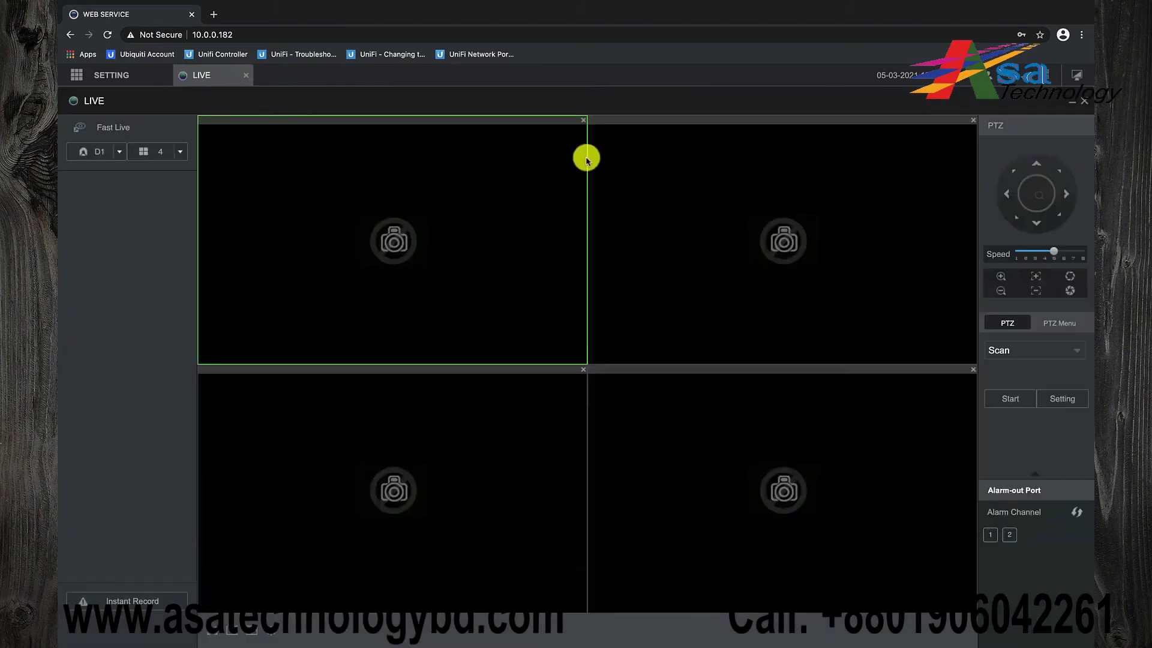
pyautogui.click(142, 227)
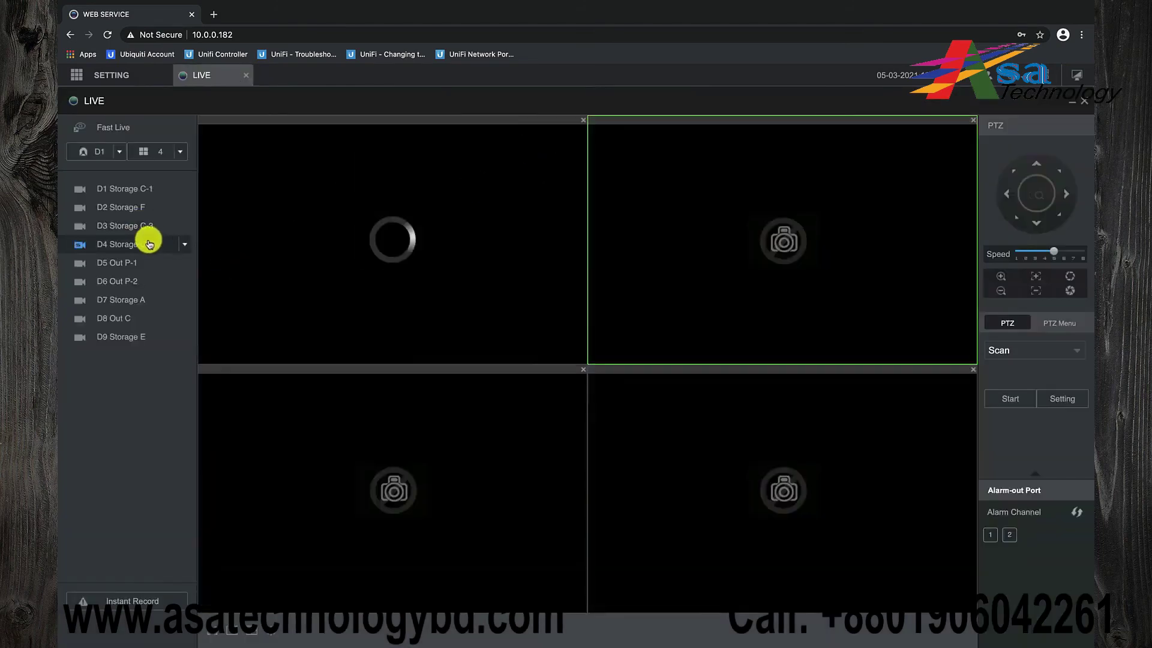
pyautogui.click(147, 238)
pyautogui.click(128, 264)
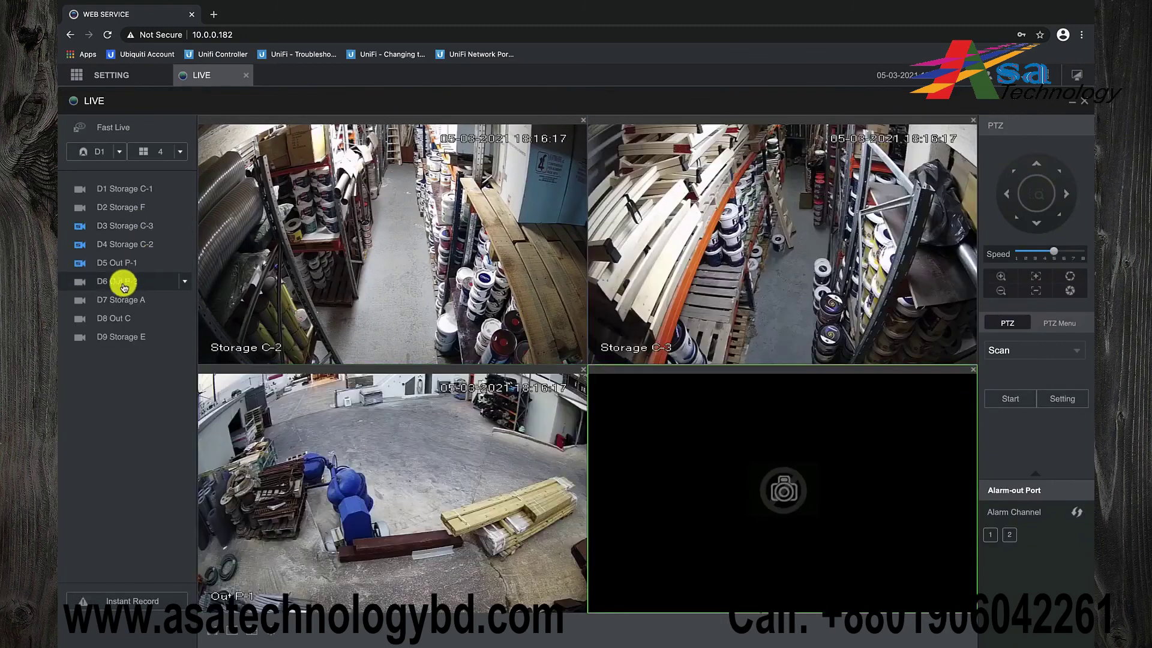
pyautogui.click(124, 287)
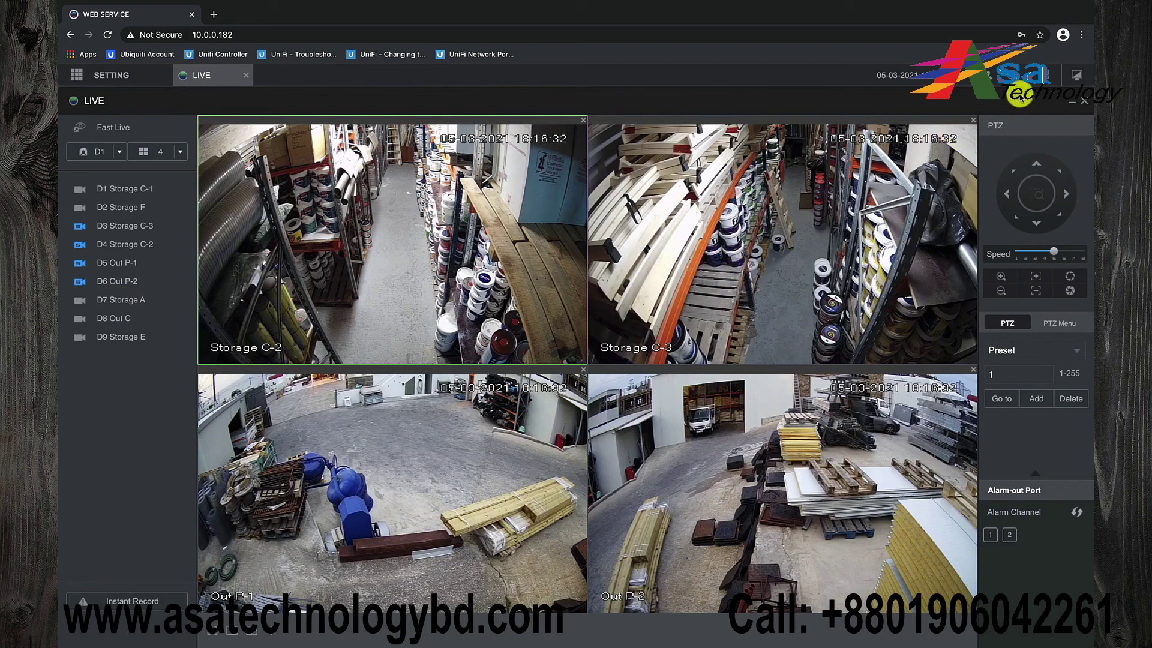
# Log out of the web service and confirm, returning to the Web Login page
pyautogui.click(1028, 75)
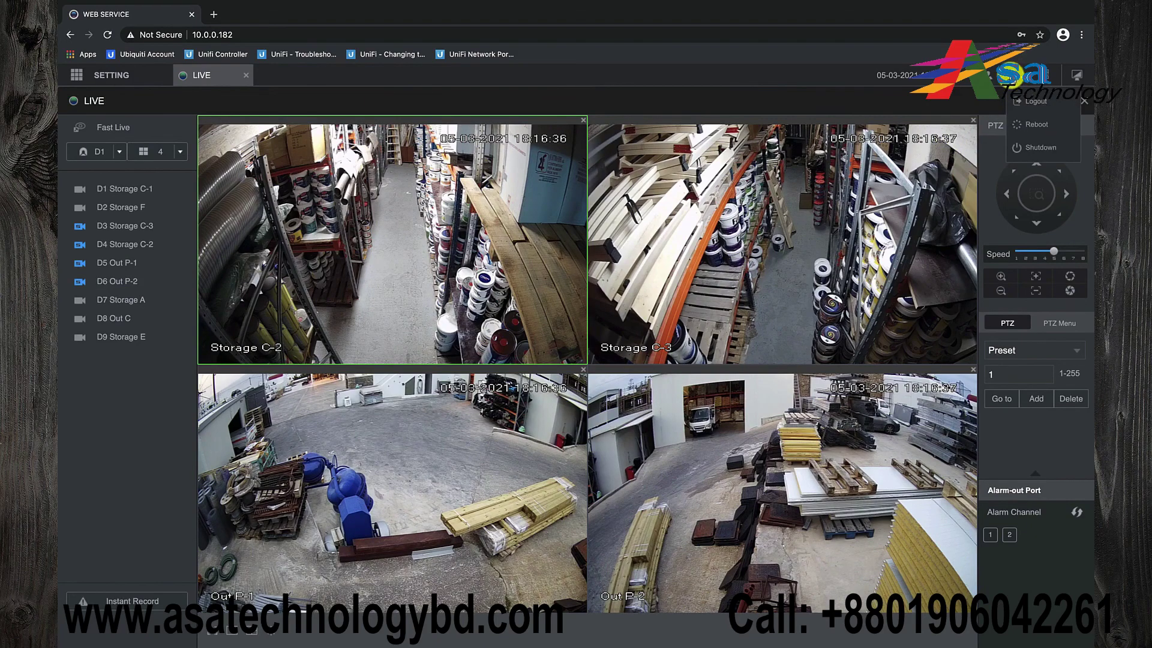
pyautogui.click(1035, 111)
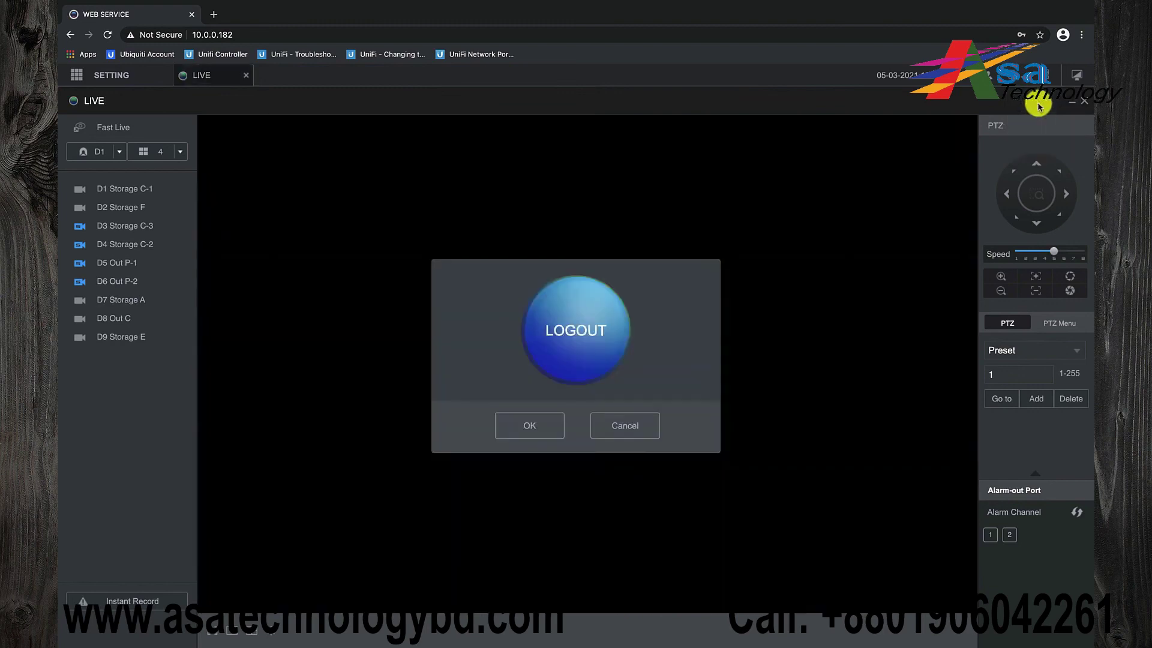
pyautogui.click(528, 426)
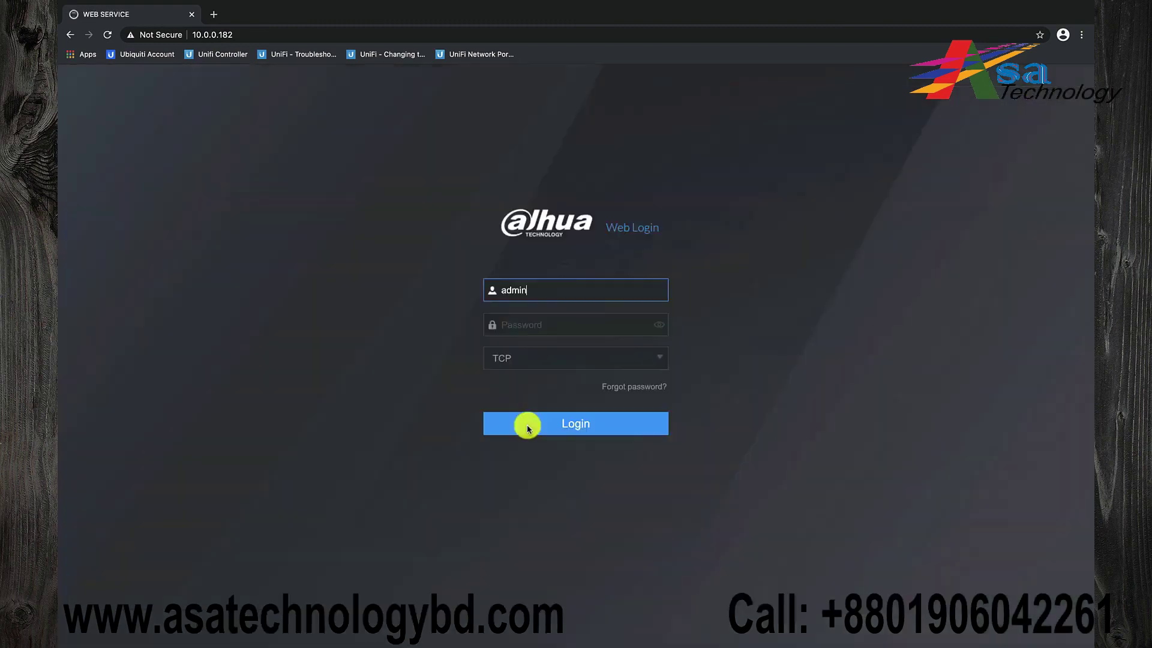